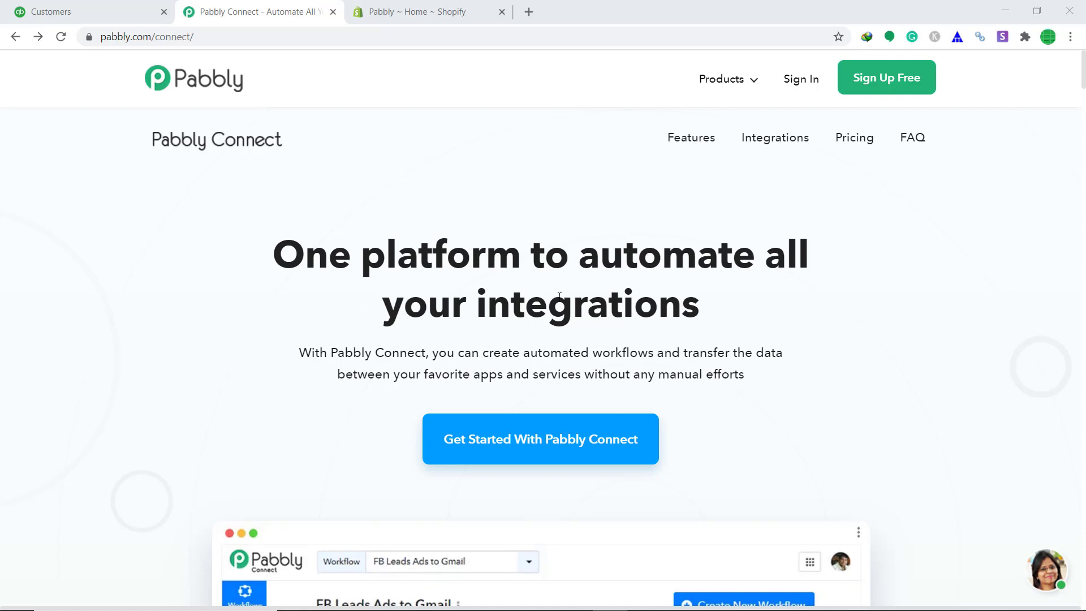
Step: Sign in to Pabbly and open the Connect app from the All Apps page
click(793, 91)
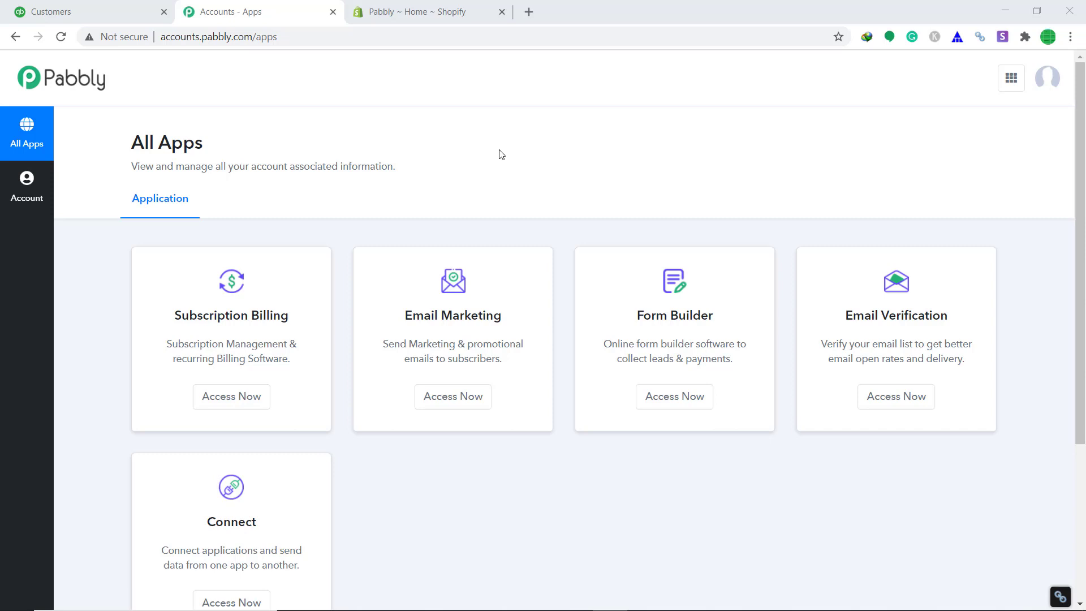
scroll(531, 146, down, 3)
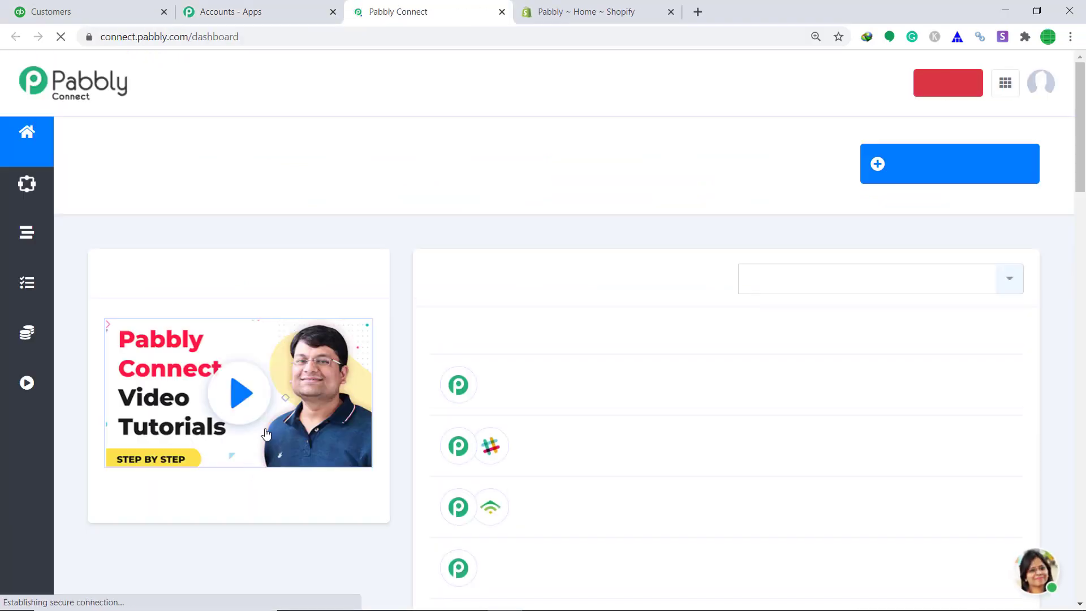
Step: Start a new workflow and name it 'Shopify To Quickbooks'
click(934, 178)
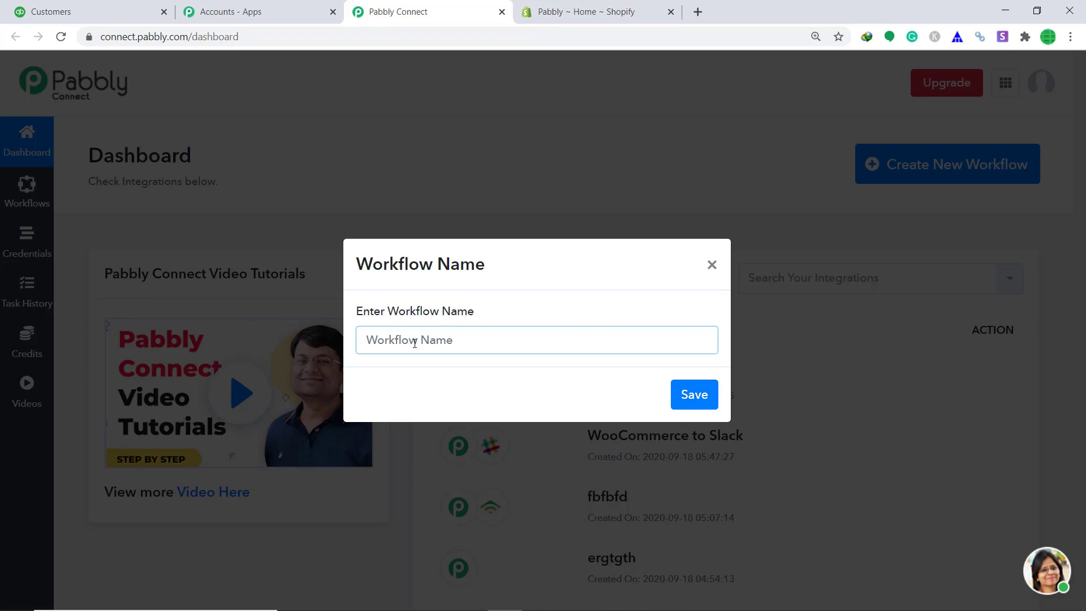
text(Shopify To)
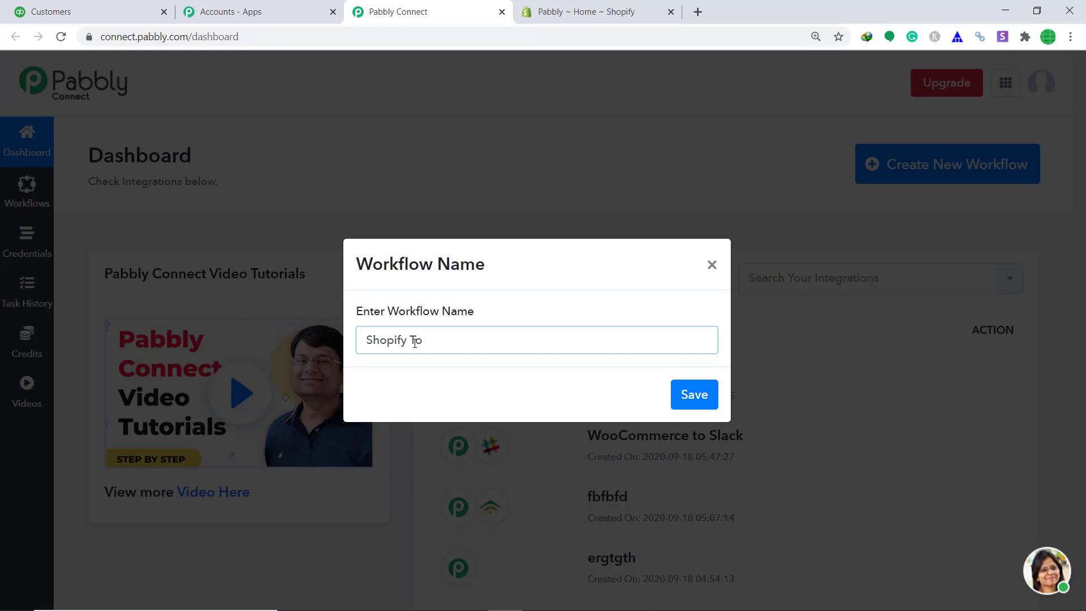
text( Quickbooks)
Step: Save the workflow and set its trigger to Shopify with the New Order method
click(709, 404)
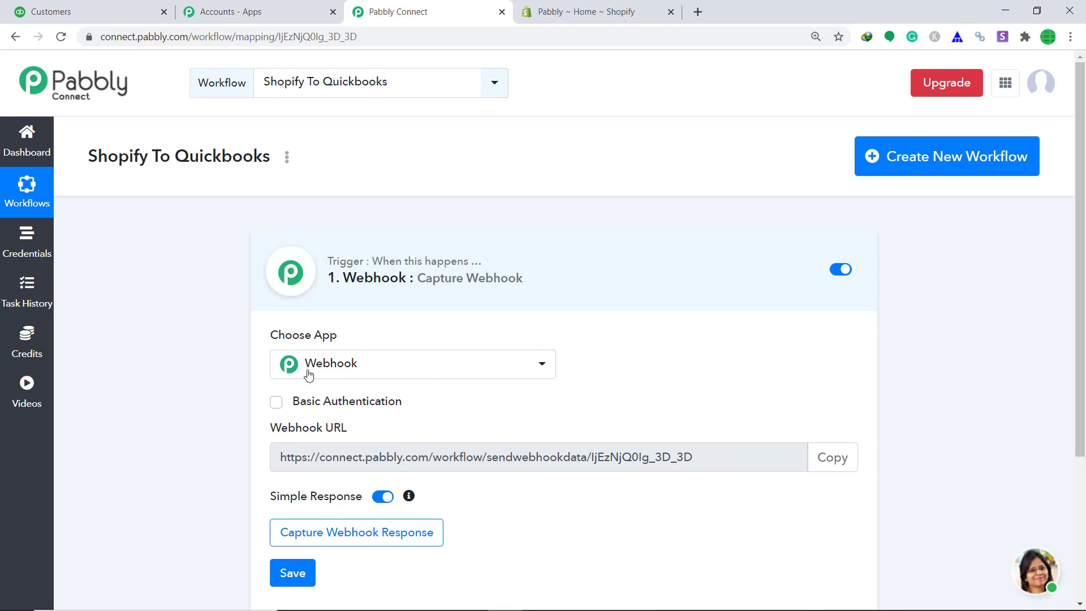
click(362, 374)
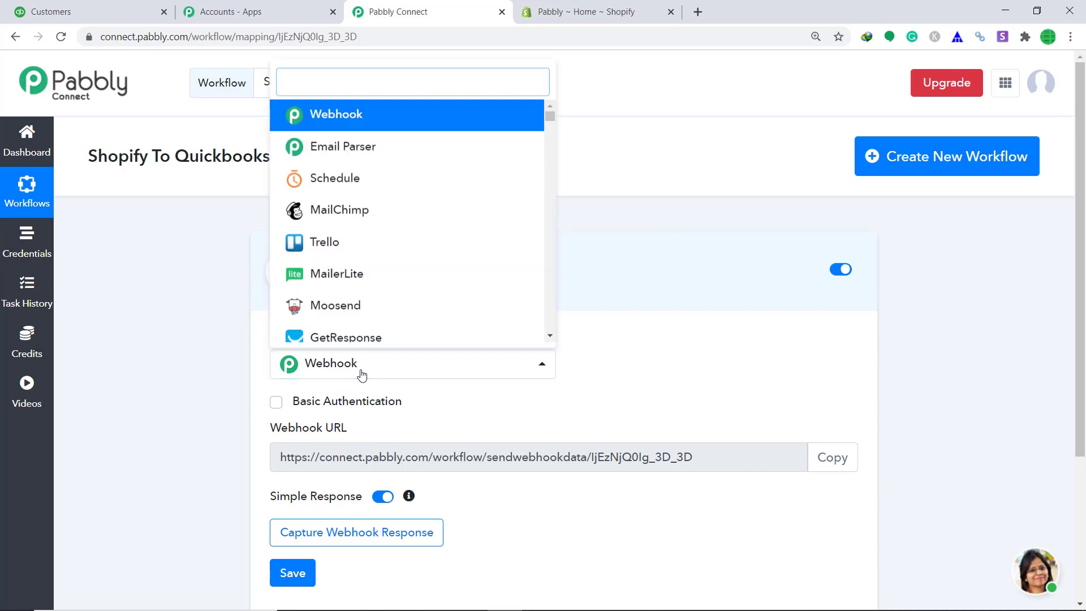
text(shopi)
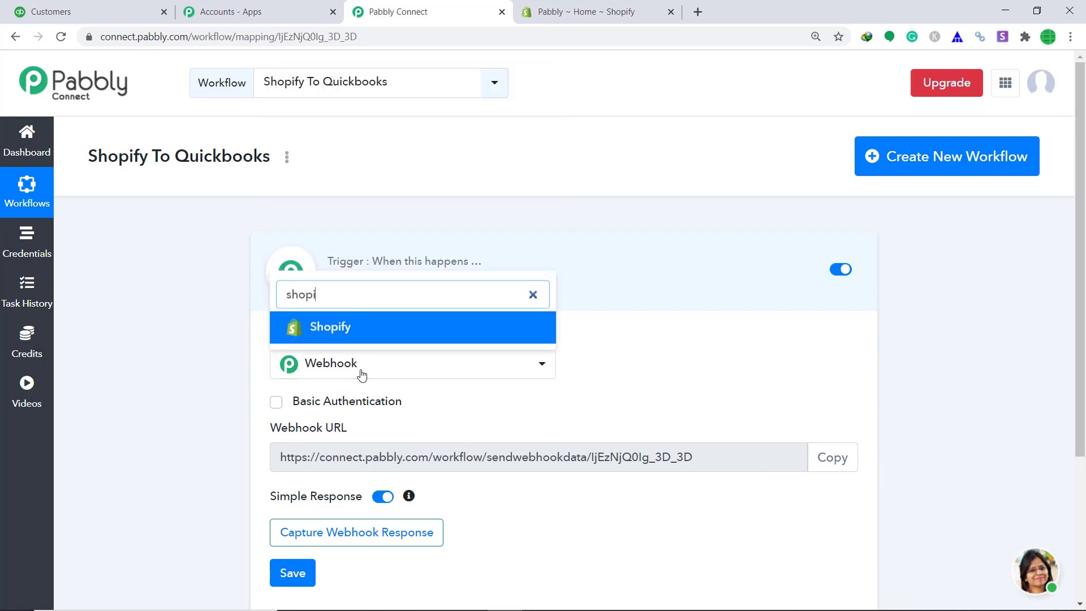
click(369, 337)
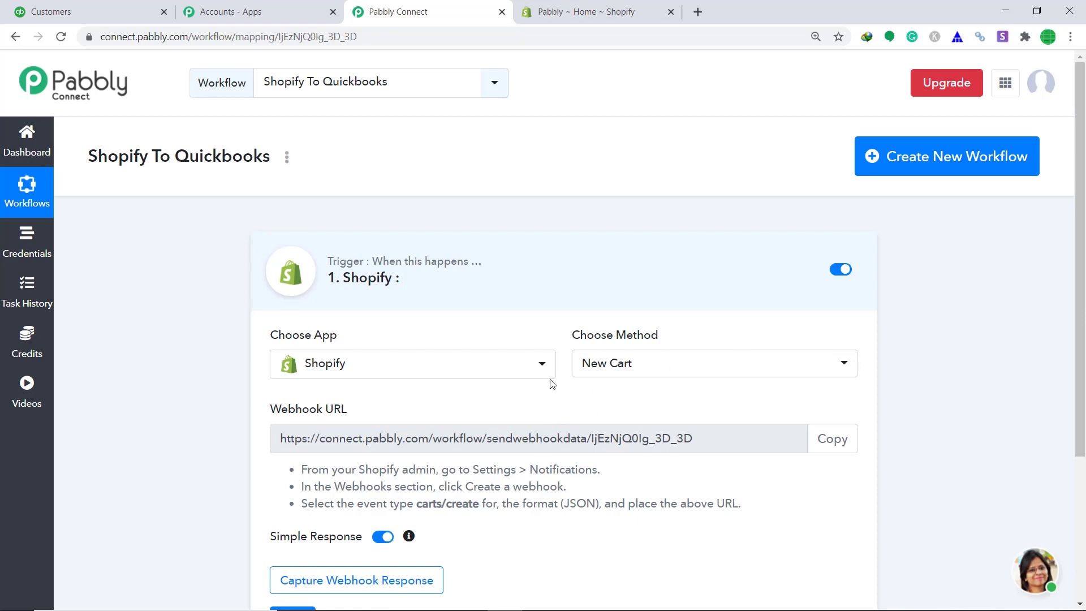
click(637, 376)
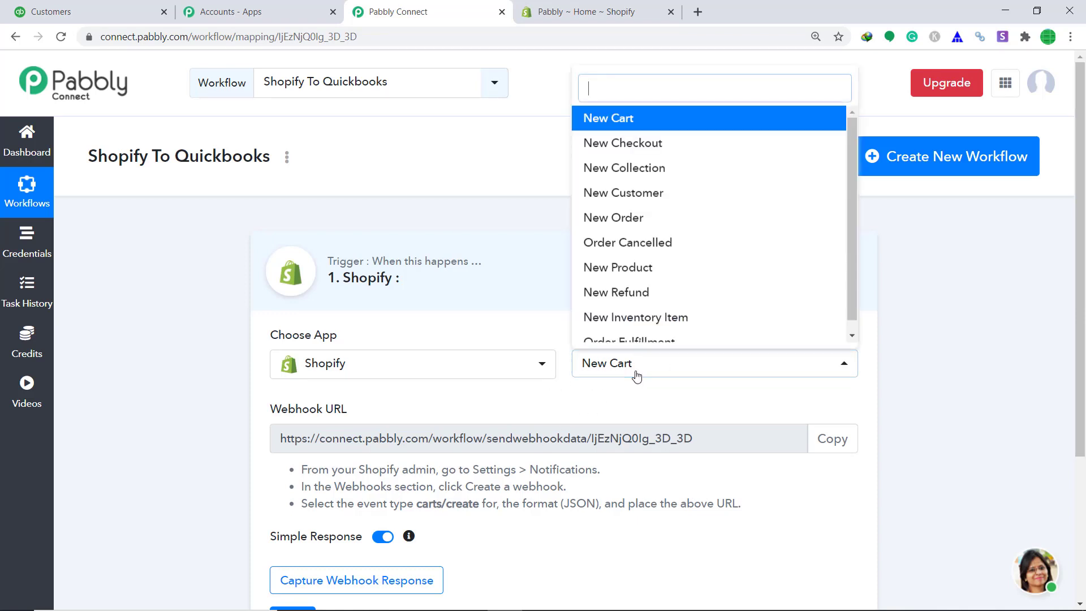
click(619, 218)
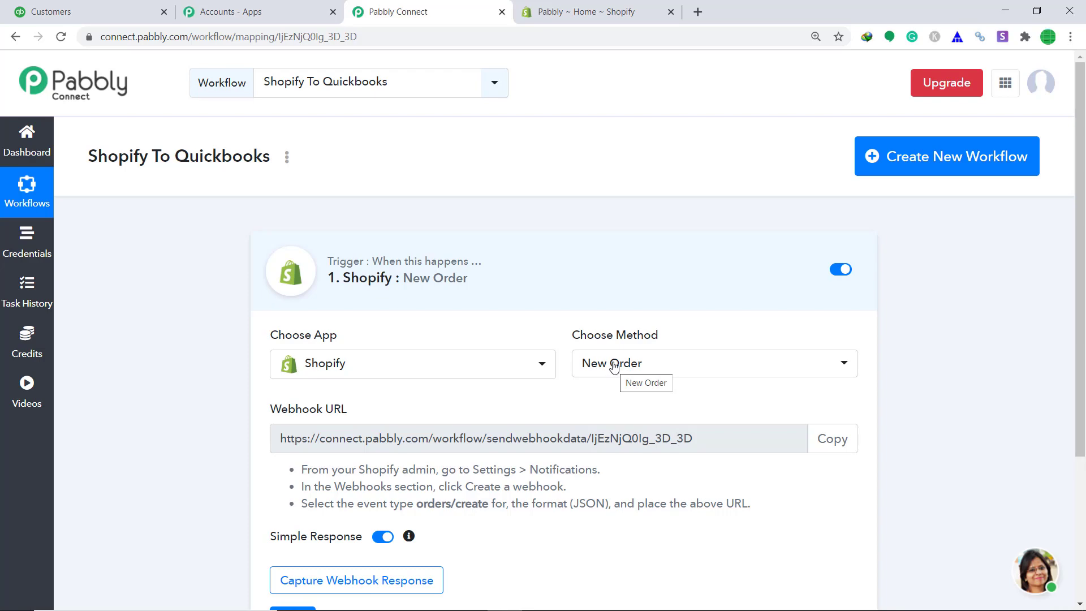
click(570, 8)
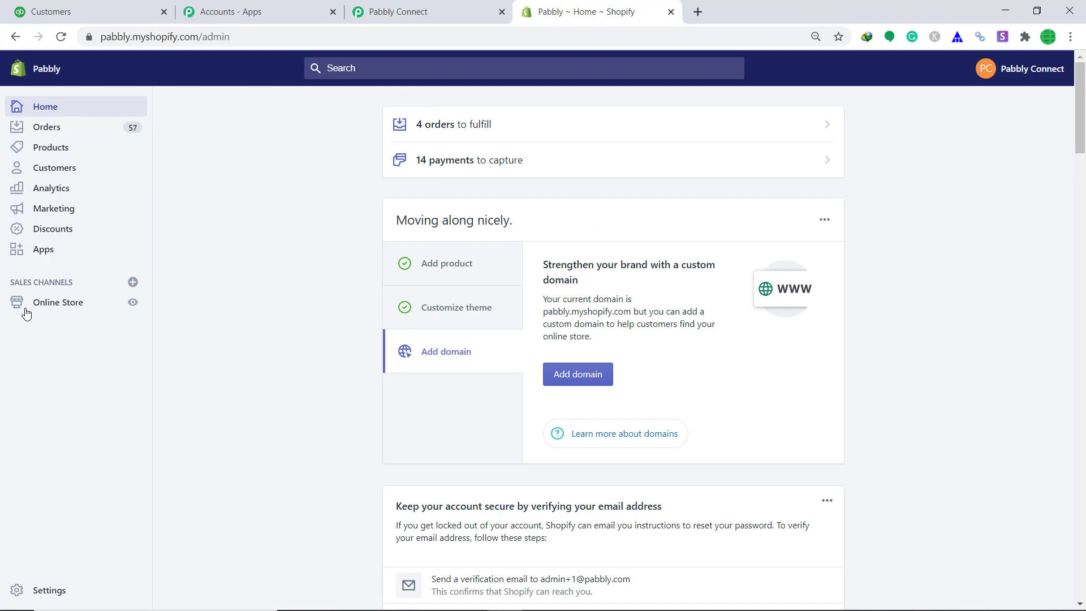
Step: Open Shopify's Settings > Notifications page and find the Webhooks section
click(38, 592)
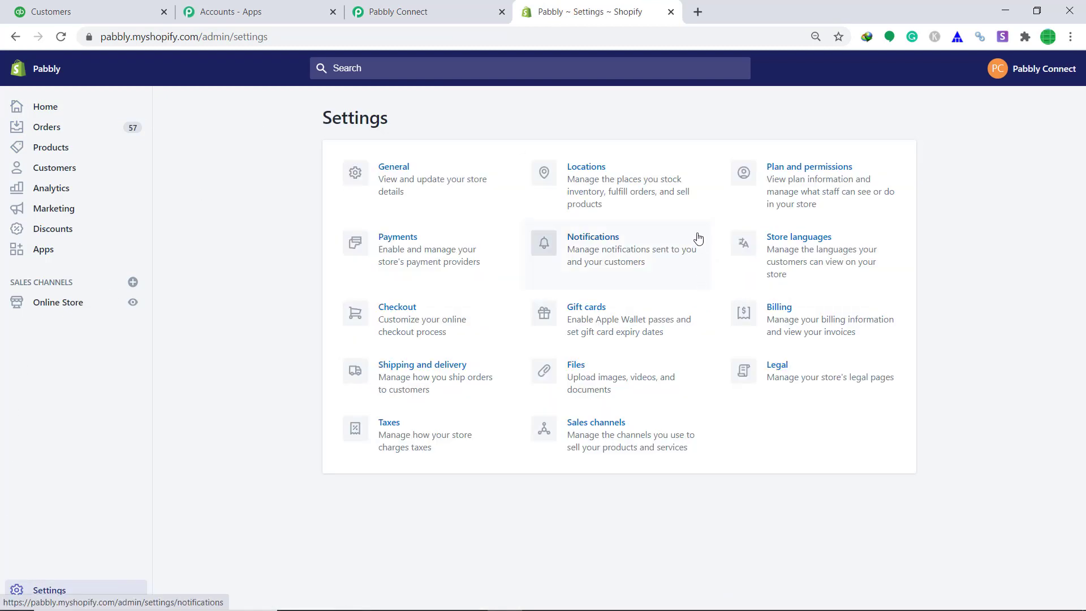
click(592, 257)
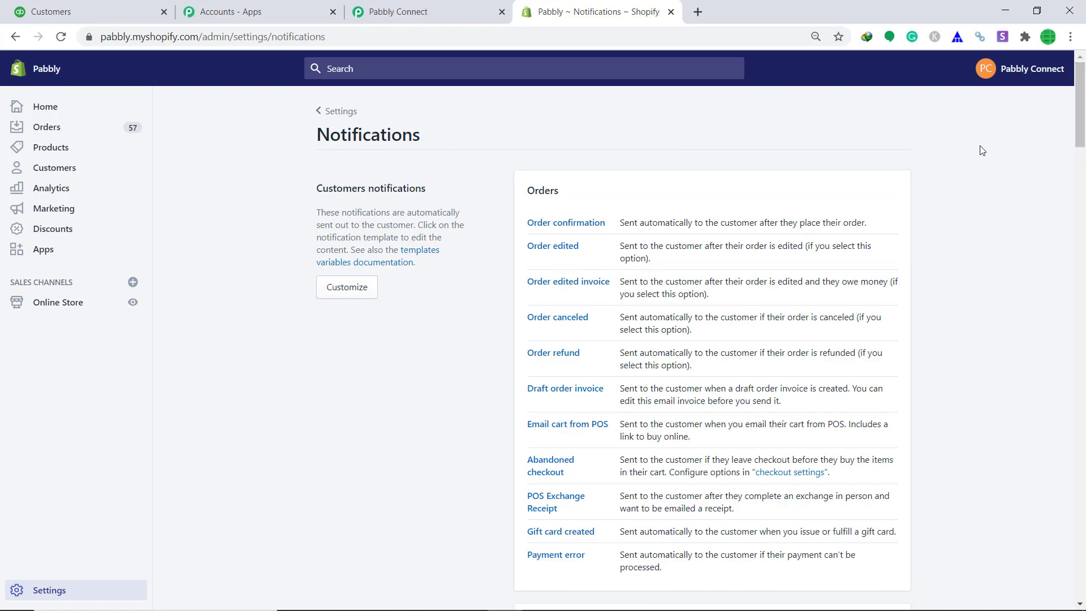
scroll(788, 205, down, 20)
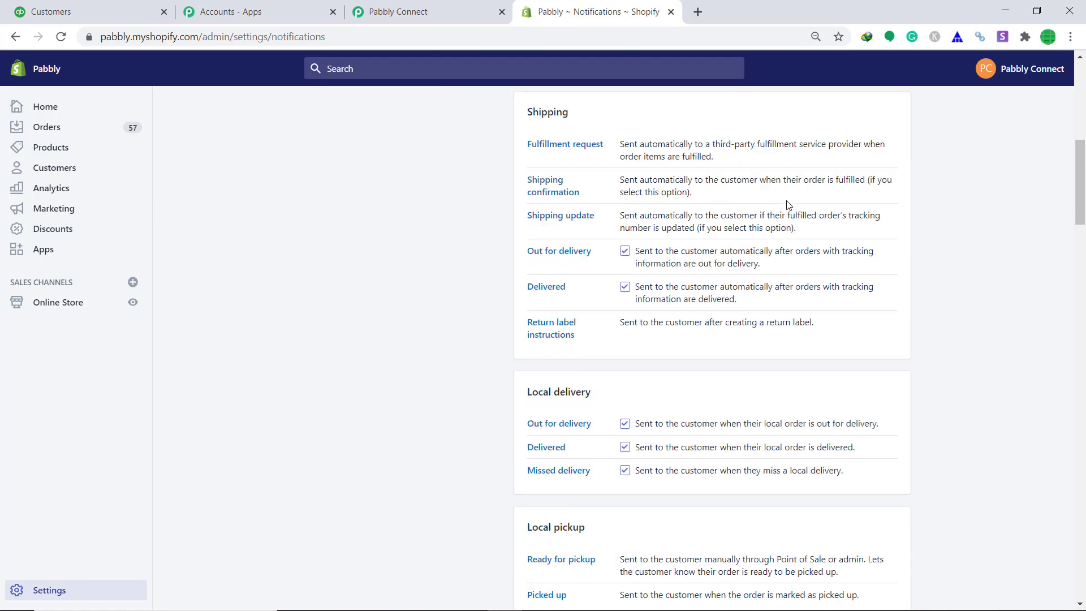
scroll(786, 206, down, 4)
scroll(786, 206, up, 5)
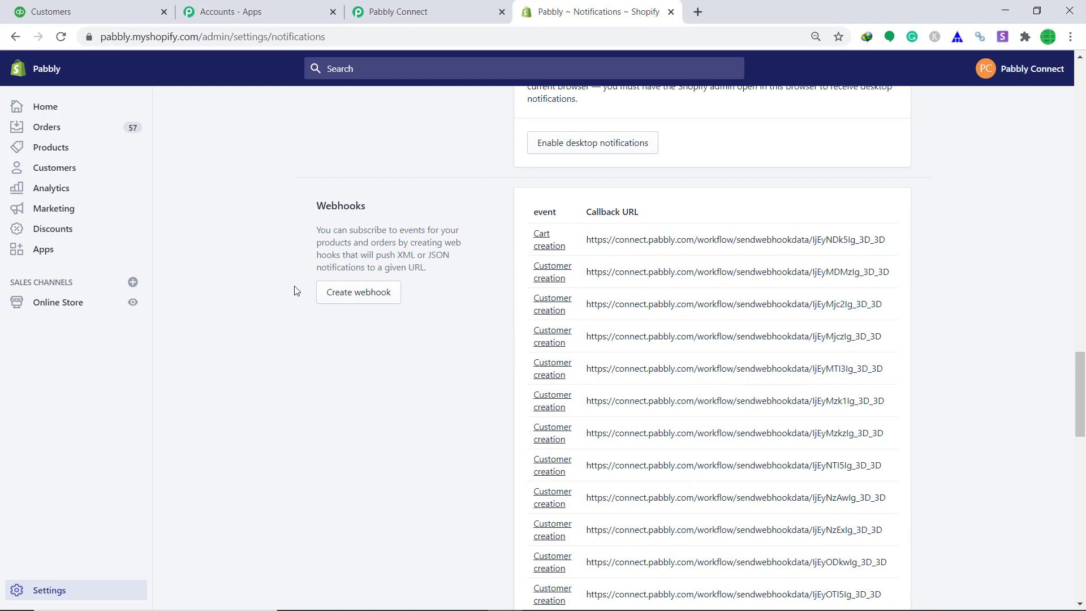
Step: Create a Shopify webhook with the Order creation event
click(358, 303)
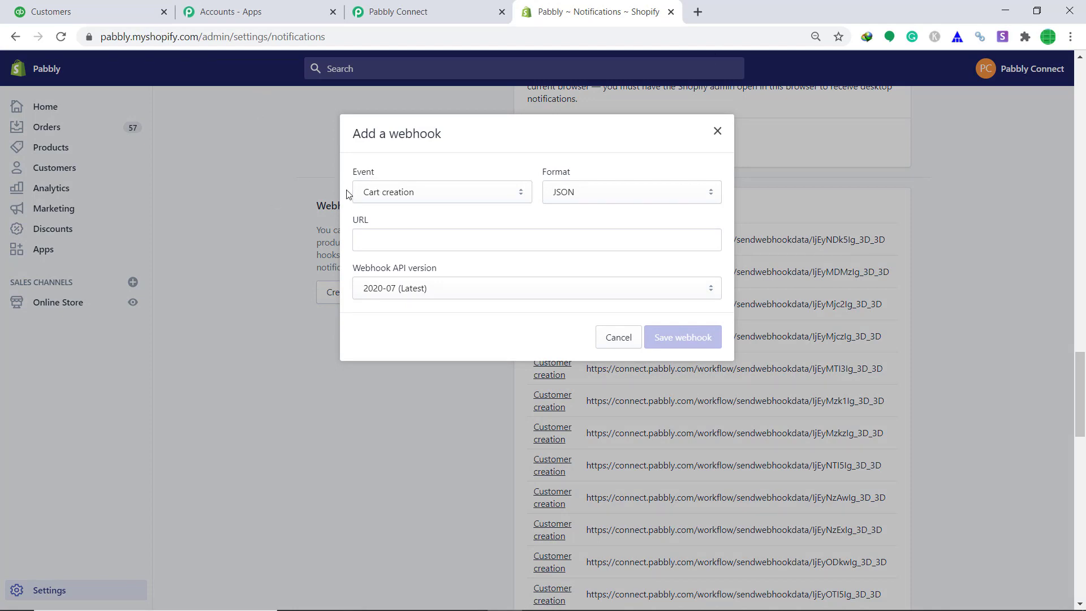
click(382, 194)
scroll(406, 317, down, 3)
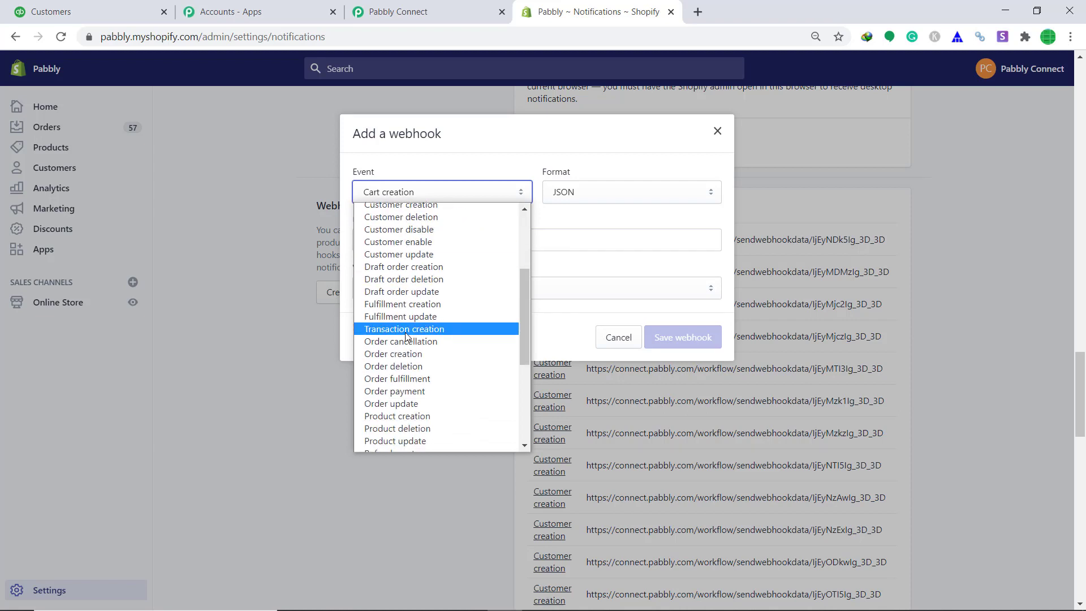
click(399, 354)
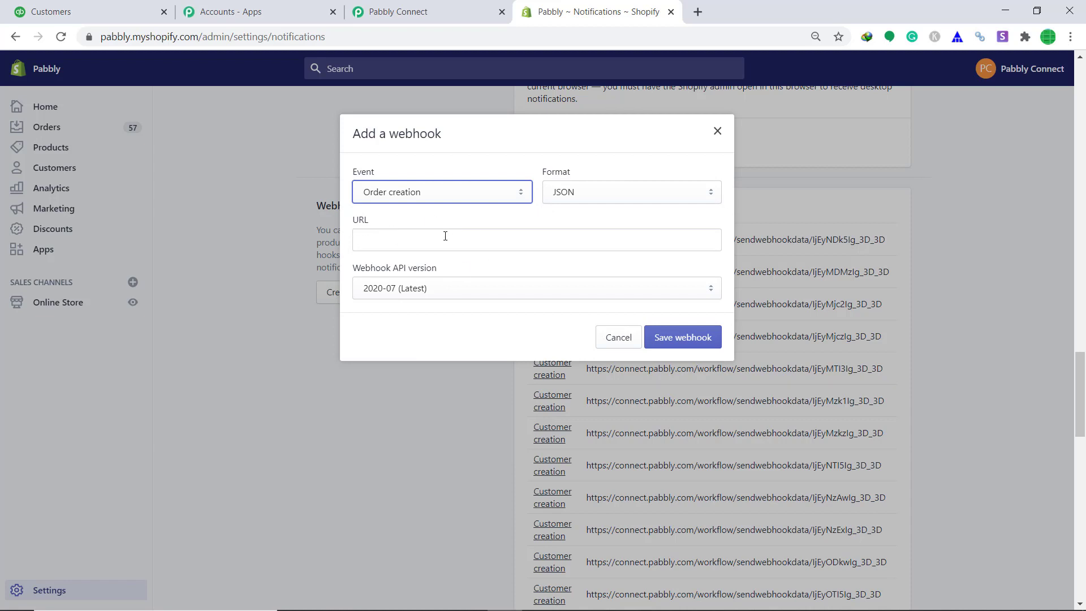
Step: Paste the Pabbly Connect workflow's webhook URL into the webhook's URL field and save it
click(433, 5)
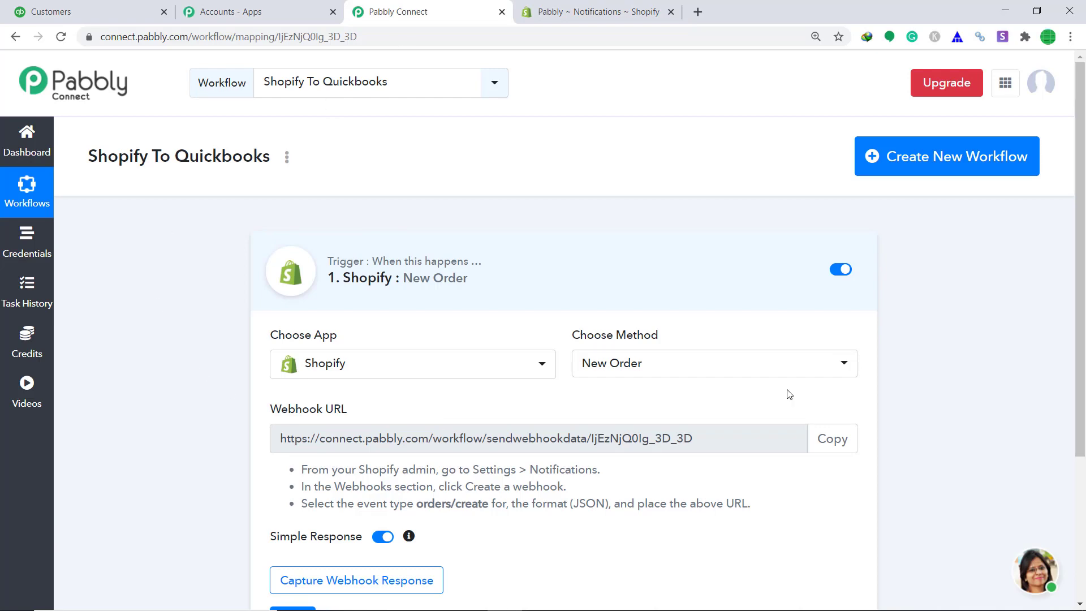
click(833, 443)
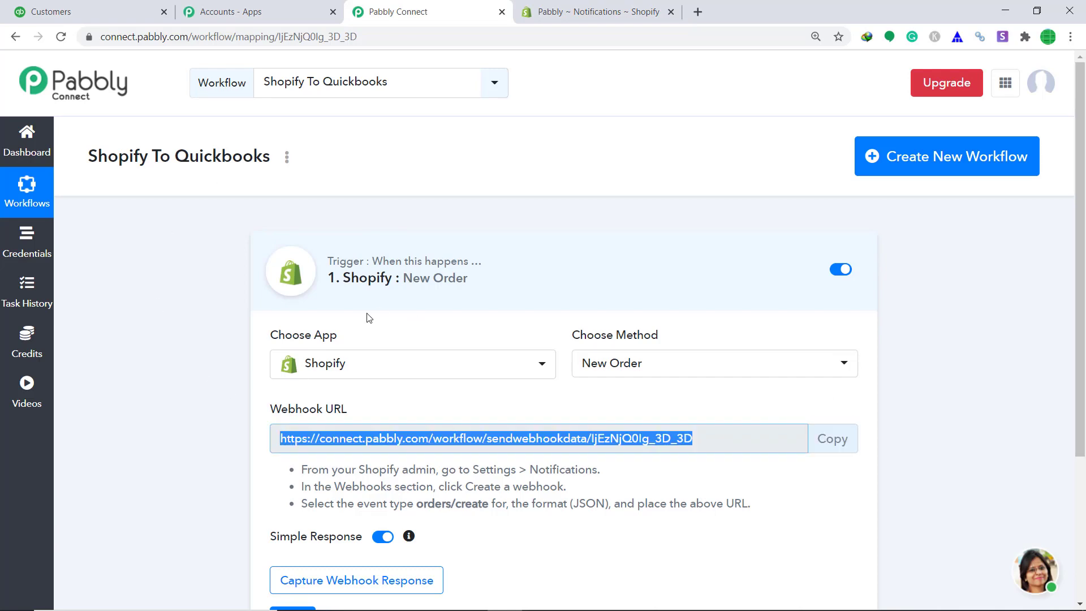
click(591, 11)
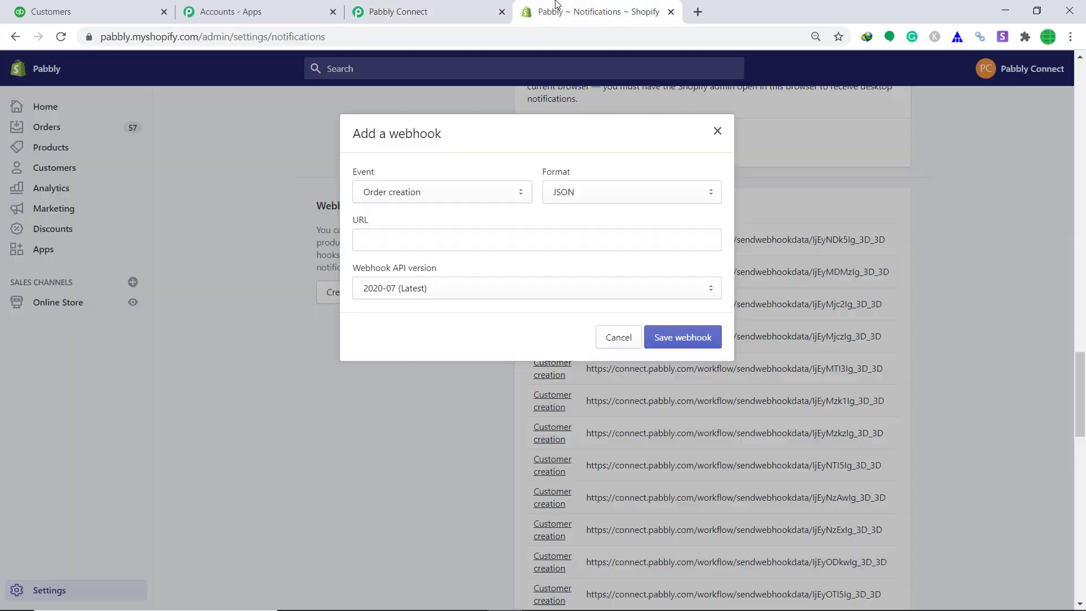
right_click(394, 234)
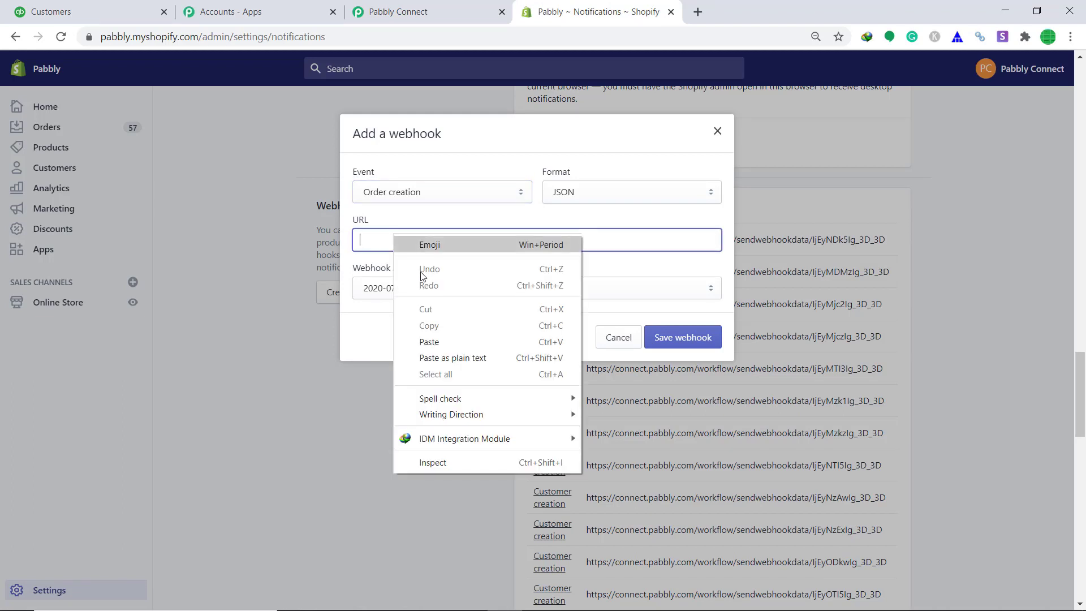
click(439, 343)
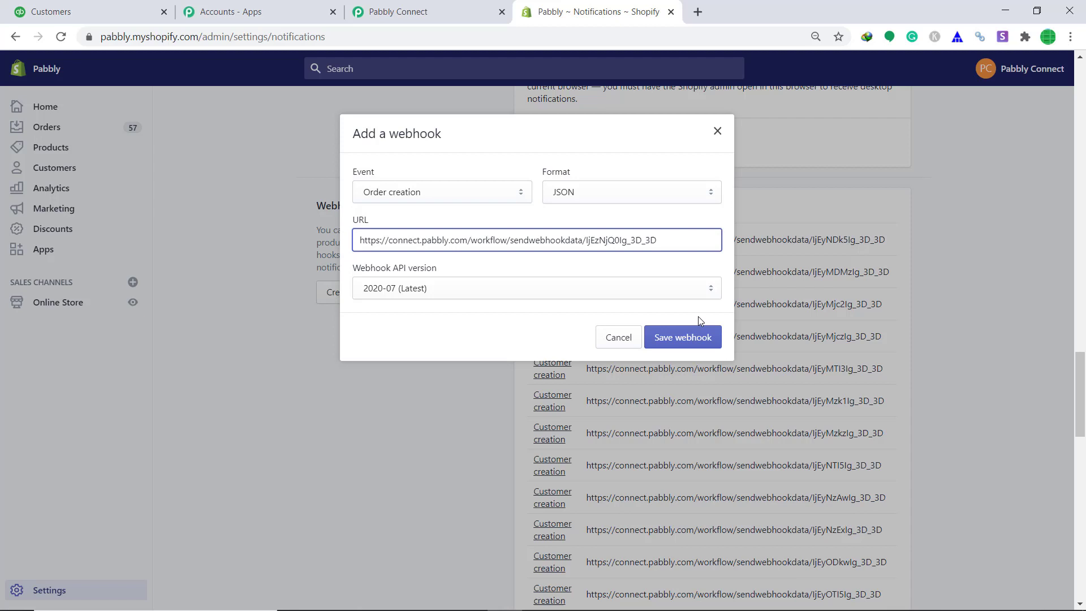
click(711, 339)
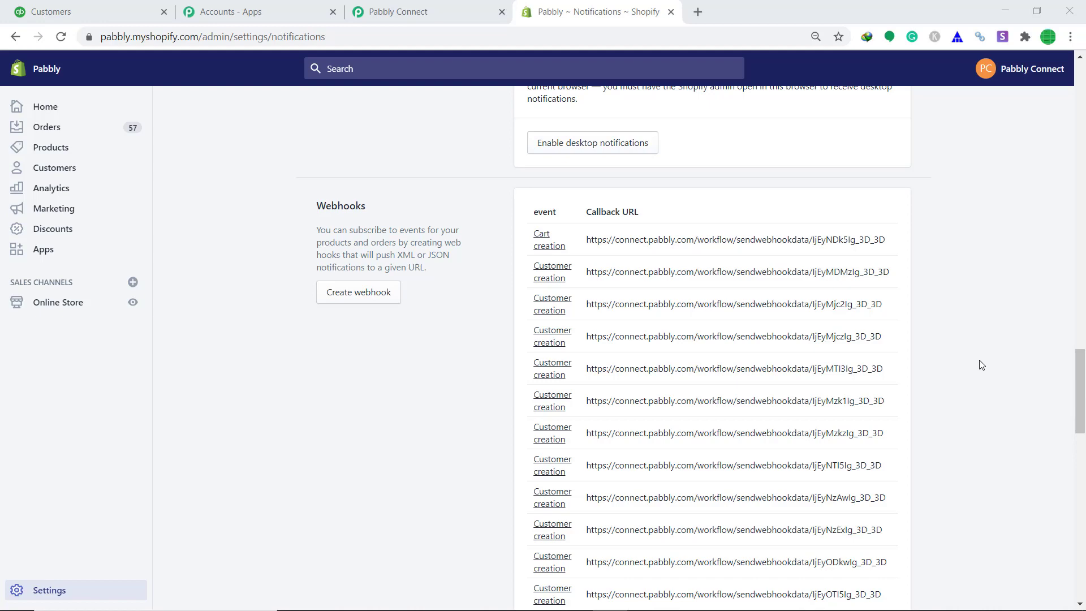
Step: Set the Pabbly Shopify trigger to capture the incoming webhook response
click(461, 4)
scroll(564, 247, down, 1)
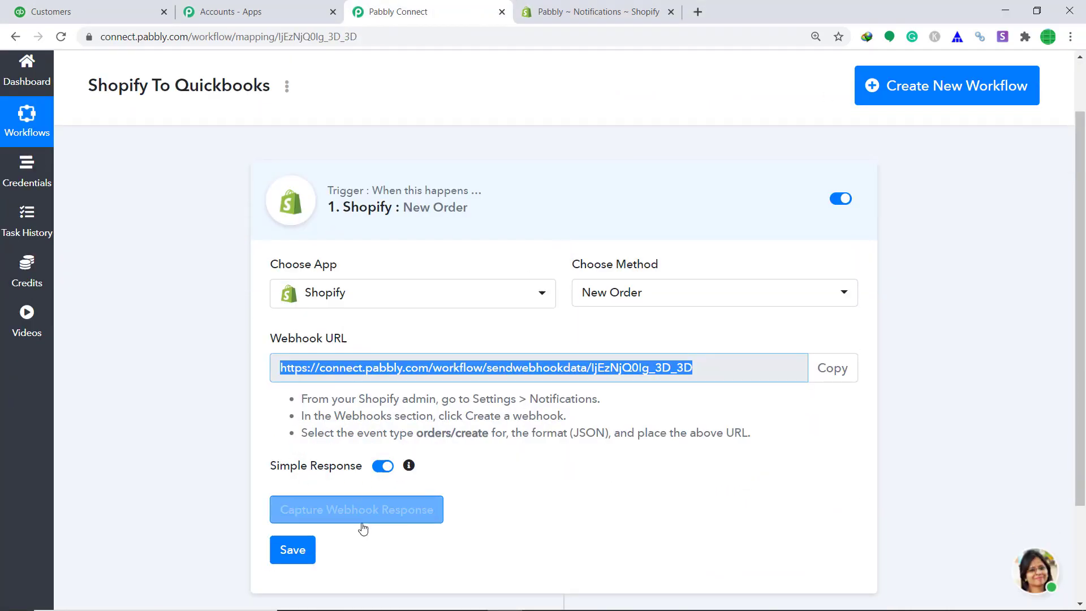
click(363, 521)
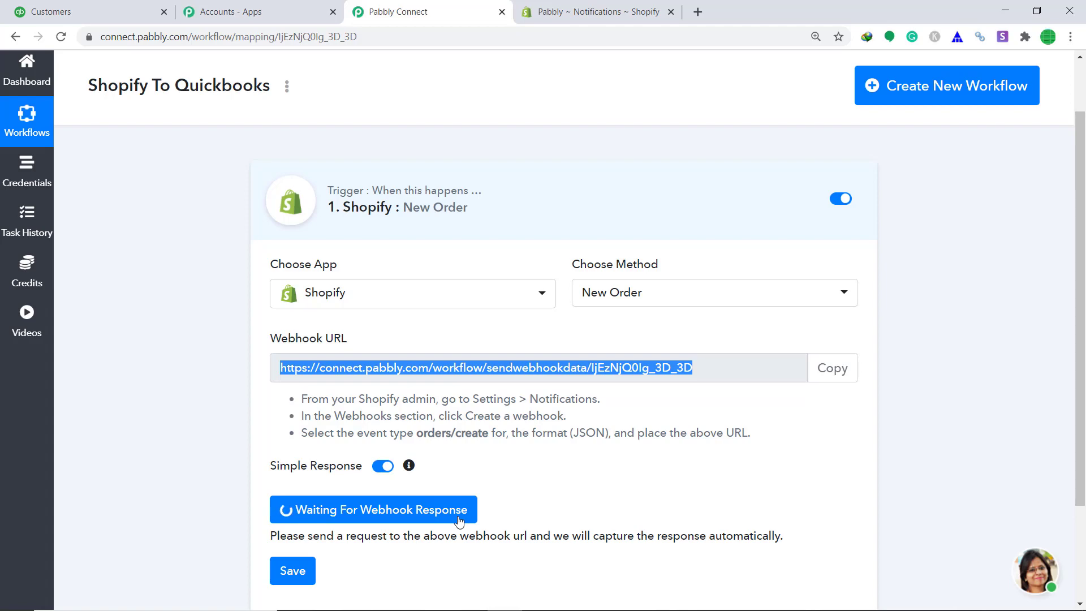
click(613, 7)
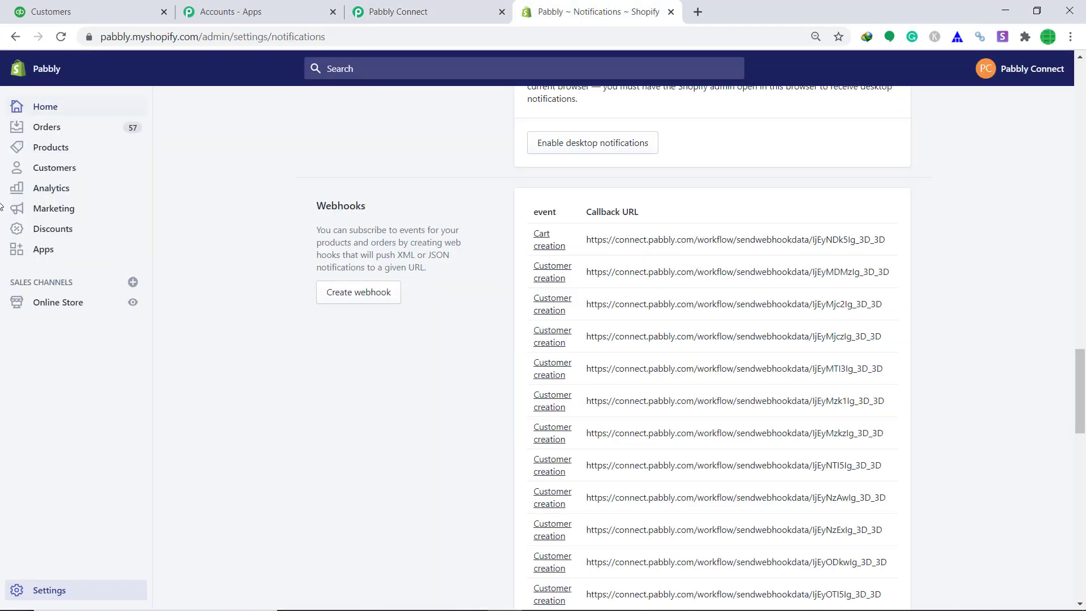
Step: Open the online store's catalog and buy the Big B T Shirt
click(133, 304)
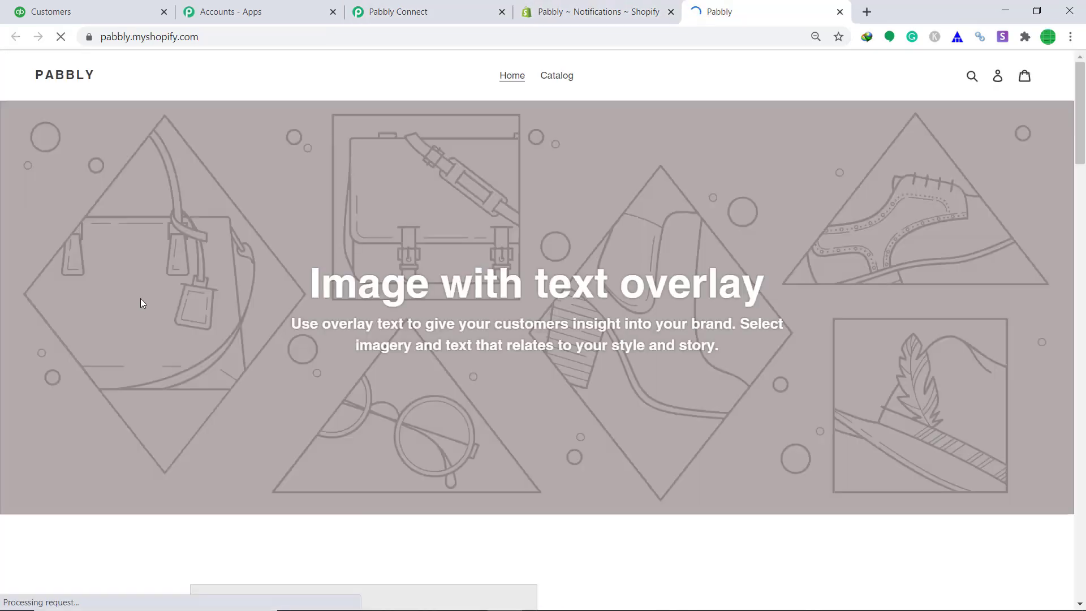
click(567, 76)
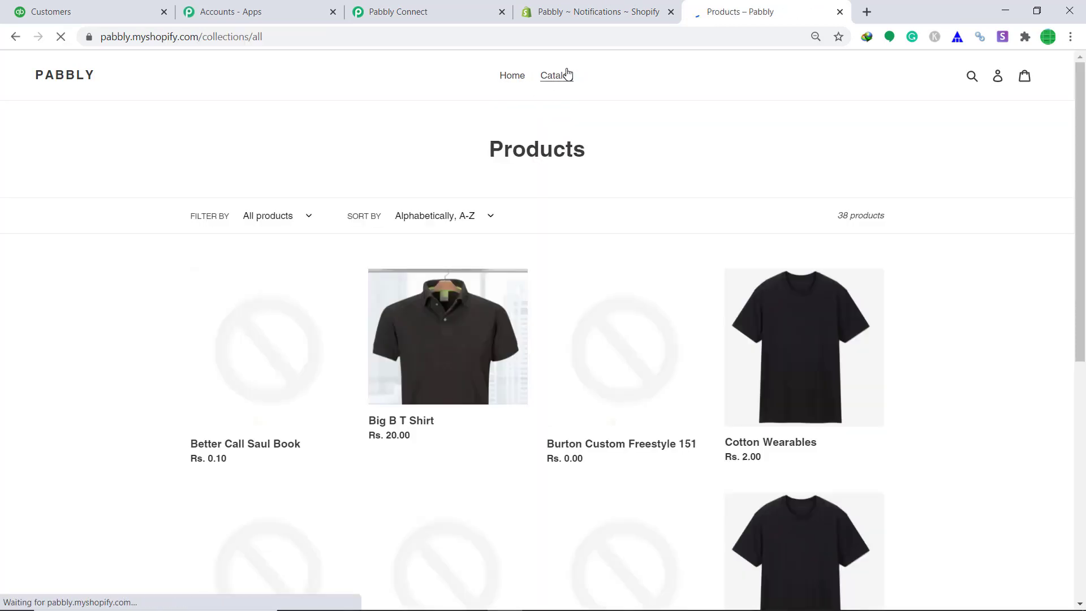
click(416, 354)
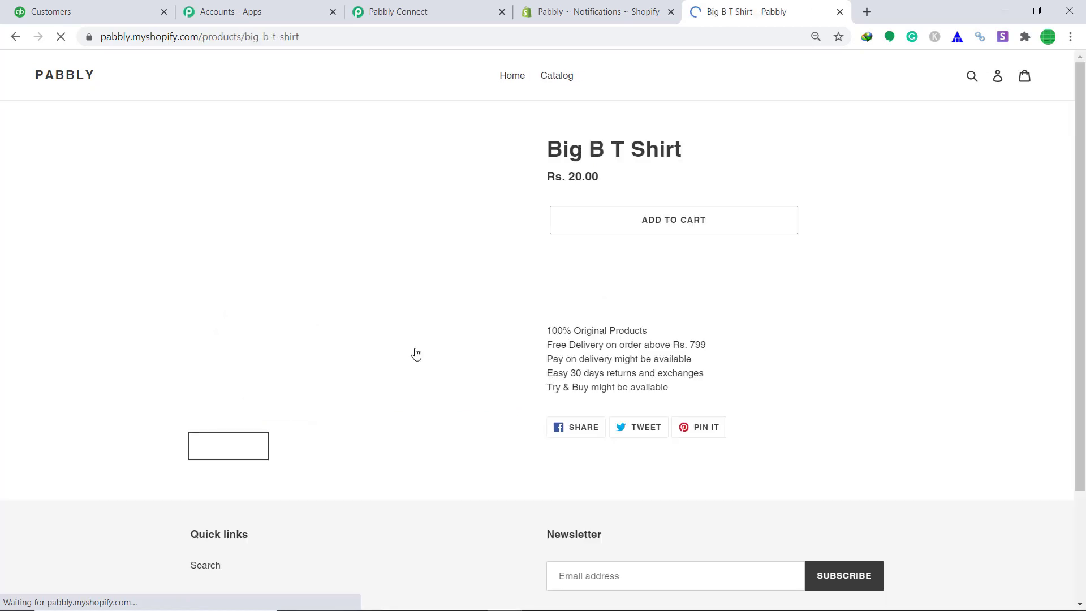
click(667, 256)
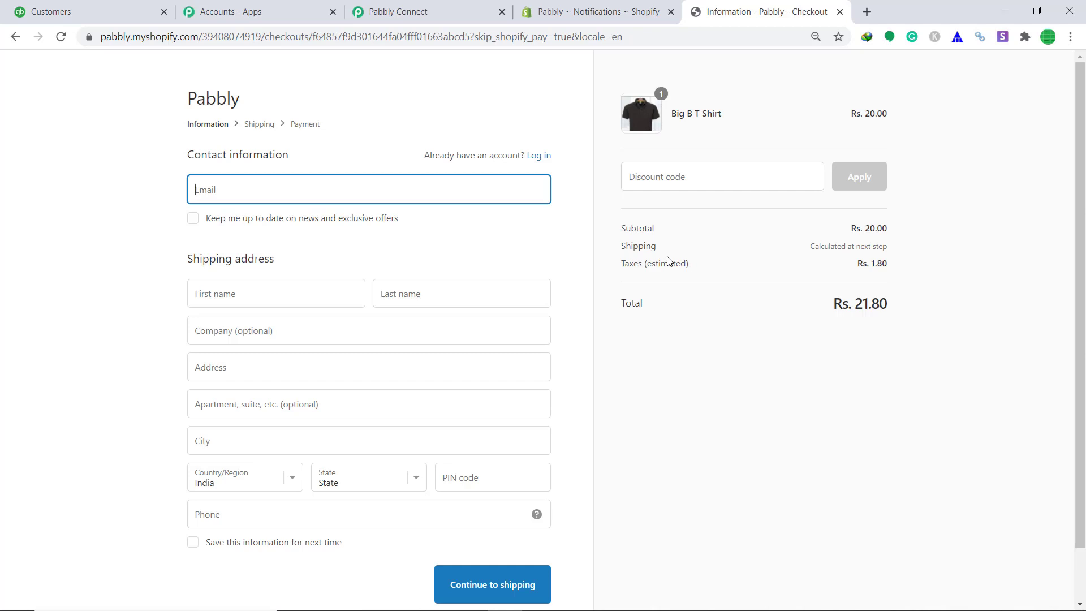
Step: Autofill the checkout contact and shipping address from saved details and continue to shipping
click(313, 187)
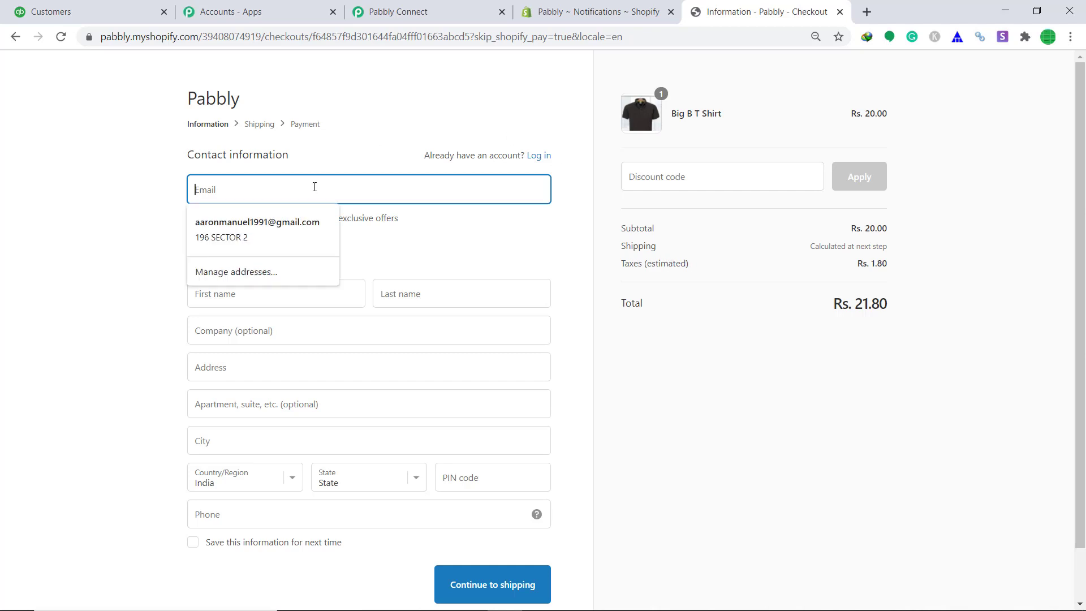
click(300, 222)
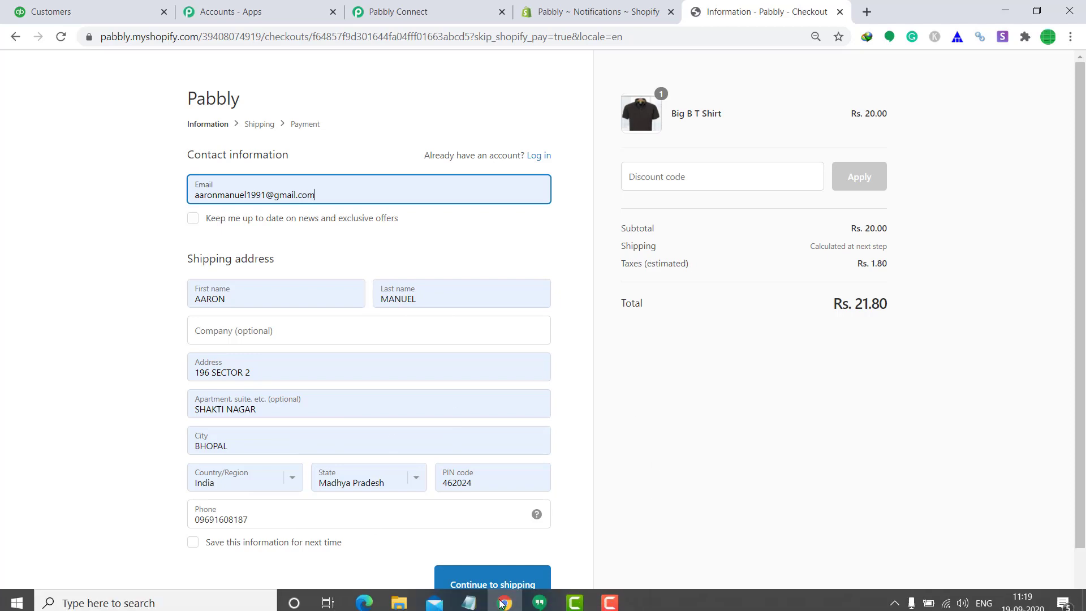
click(516, 579)
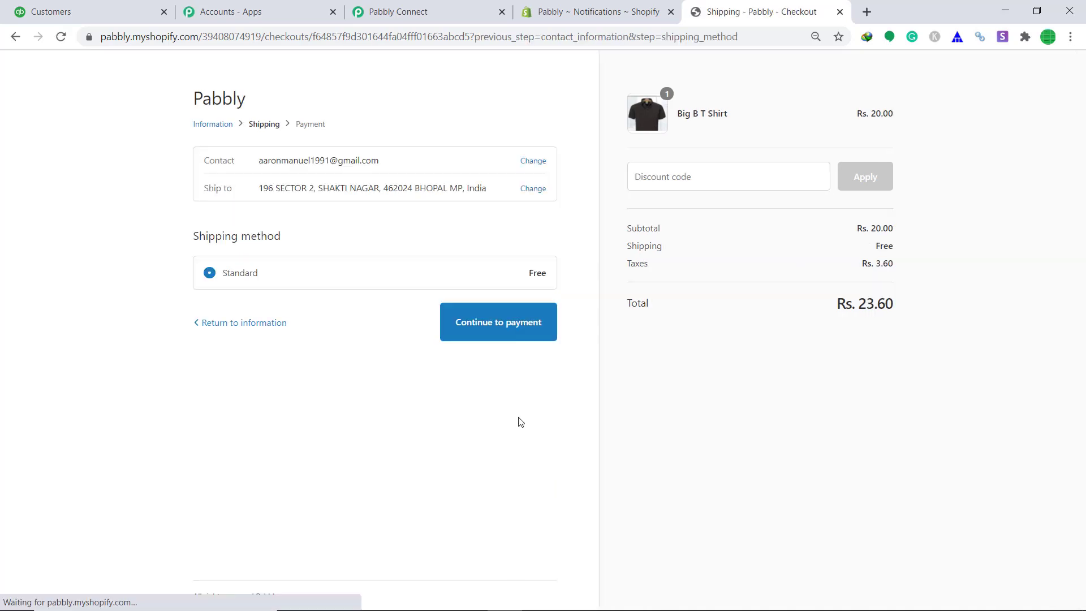
Step: Enter the test card: number 1, name Bogus Gateway, expiry 10/34, security code 989
click(511, 332)
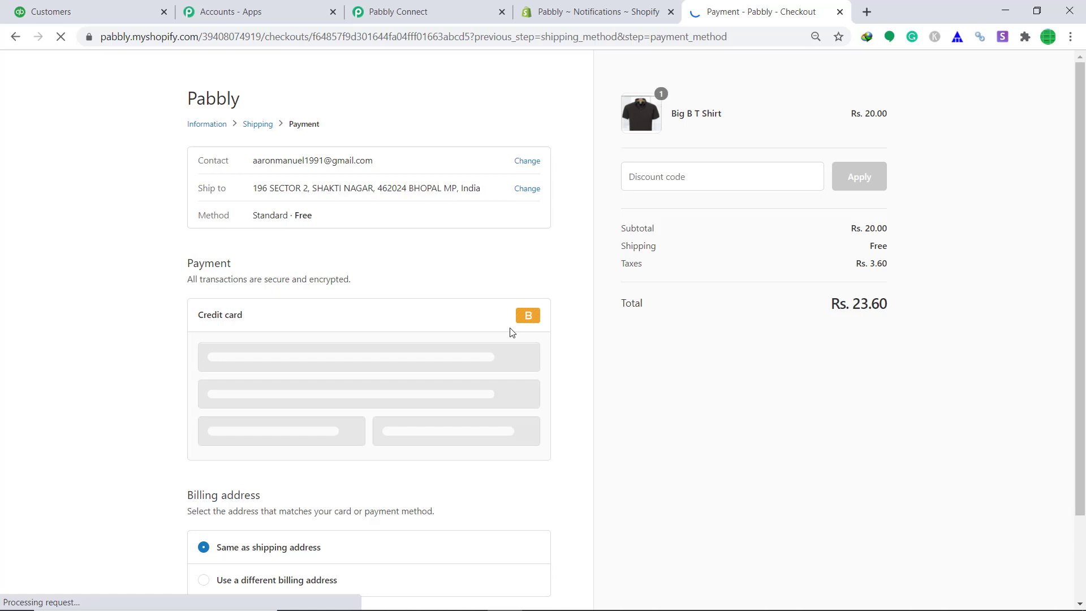
click(397, 371)
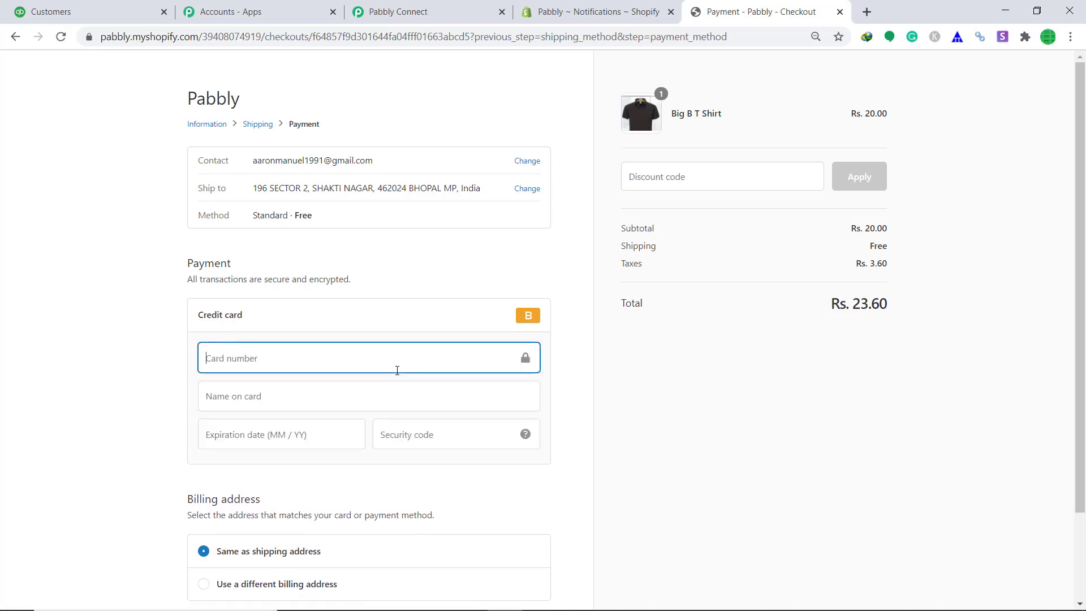
text(1)
click(340, 403)
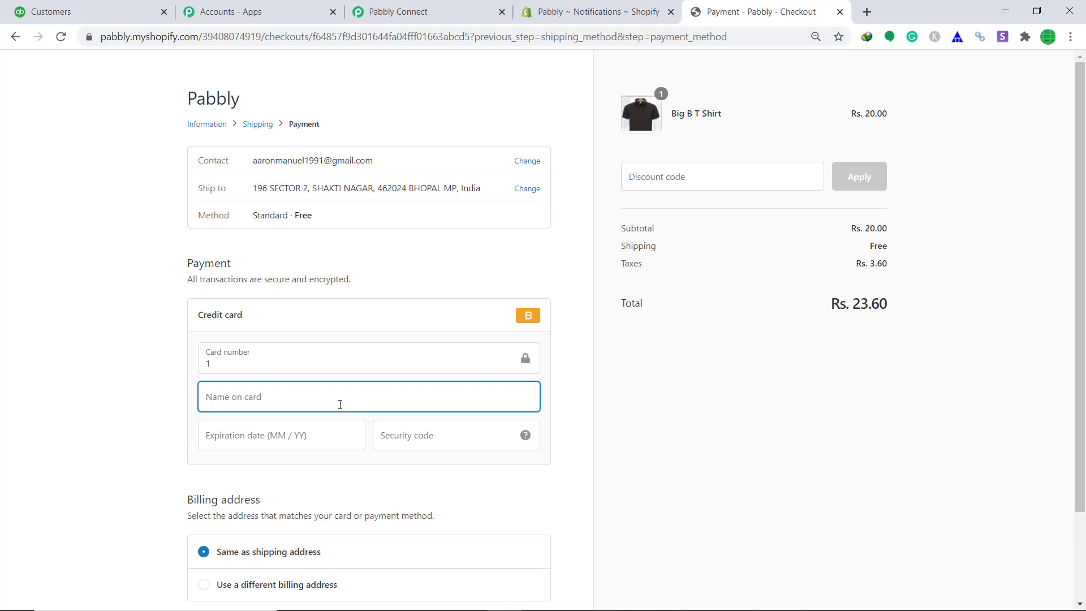
text(Bogus G)
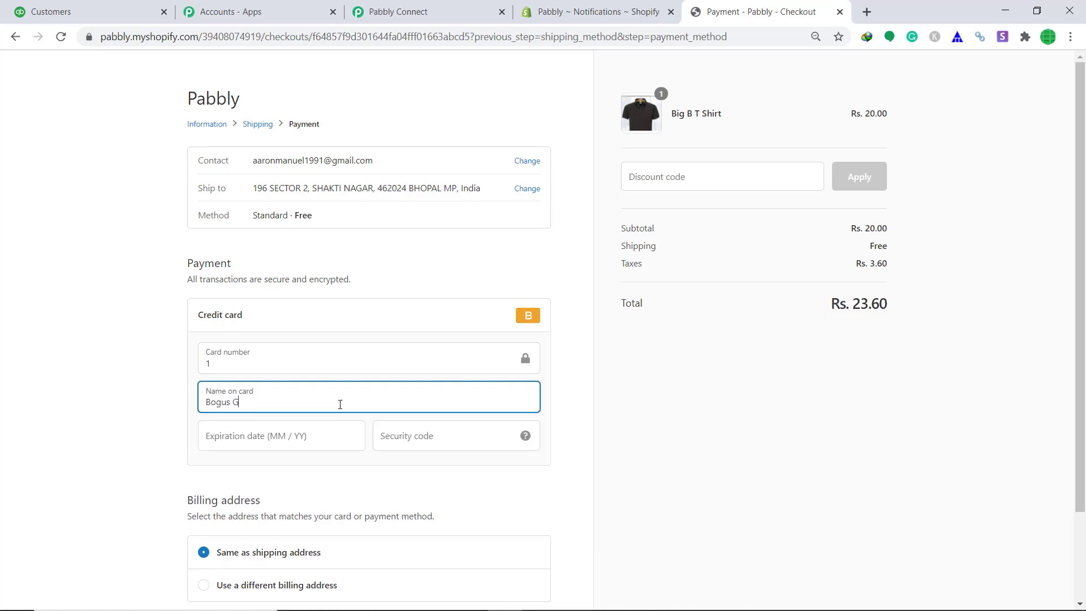
text(ateway)
click(318, 434)
text(10 / )
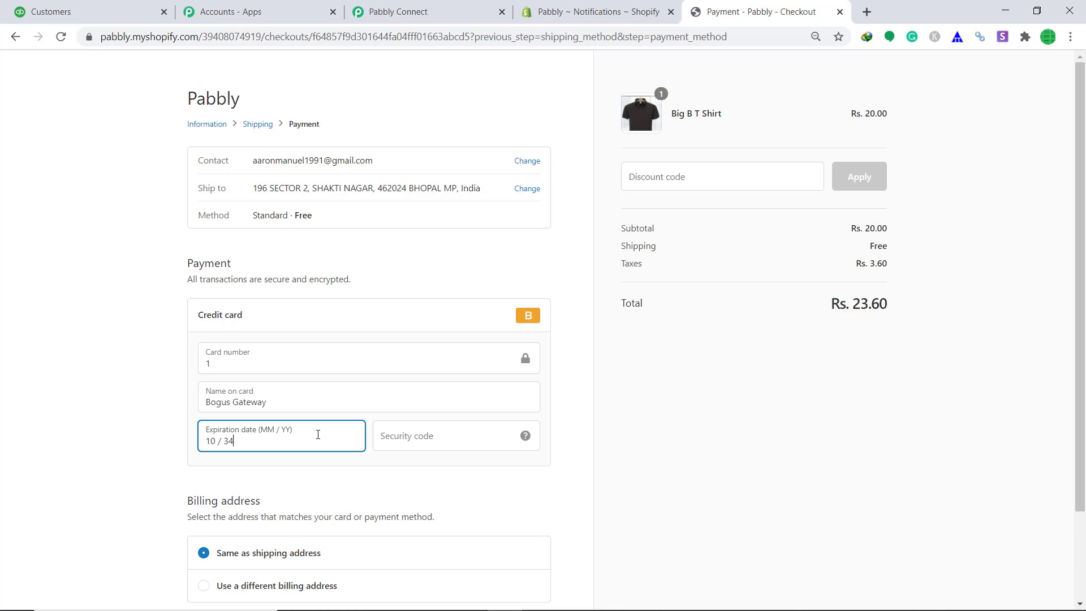
text(34)
click(412, 446)
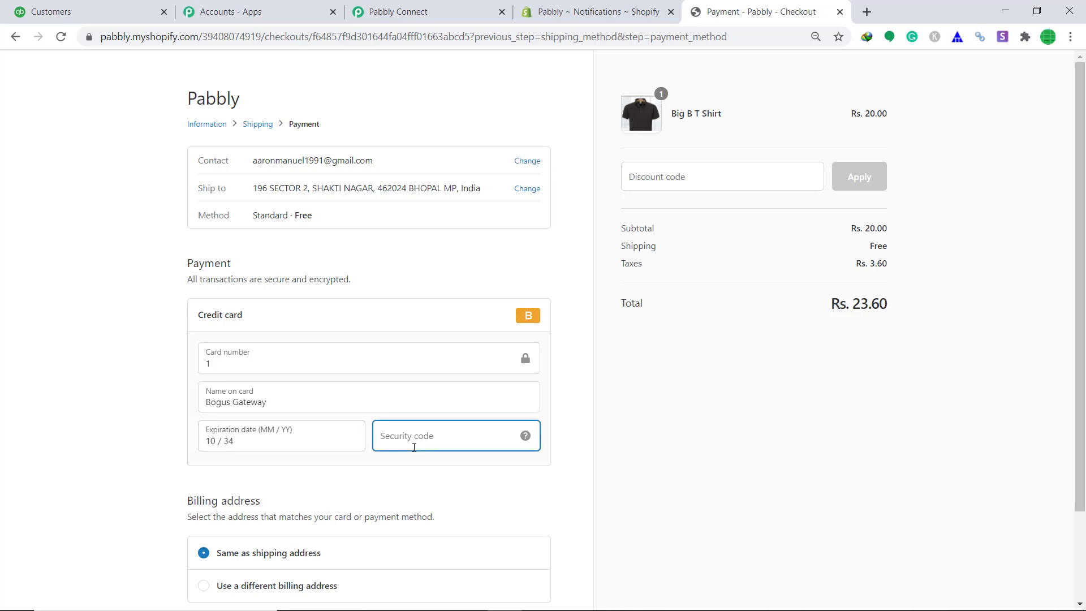
text(989)
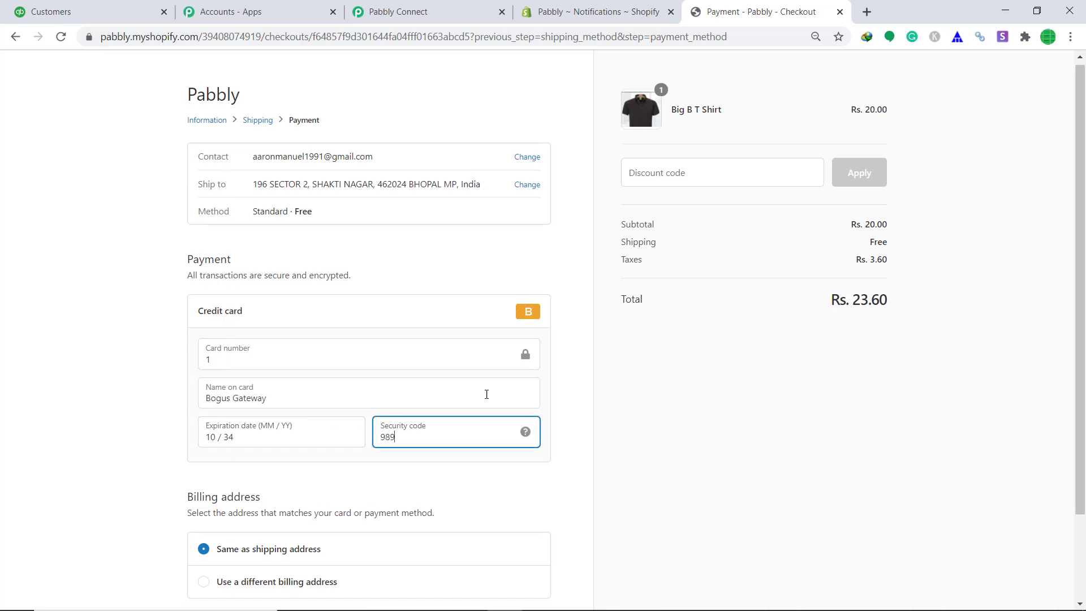
Step: Pay now to place the Rs. 23.60 test order
scroll(586, 364, down, 2)
click(618, 355)
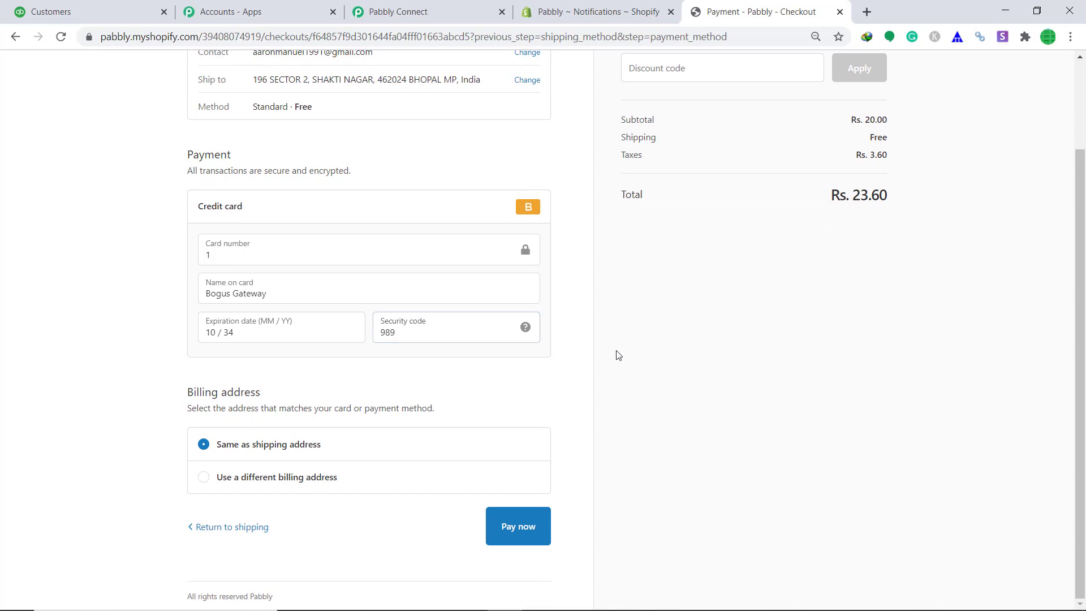
click(518, 532)
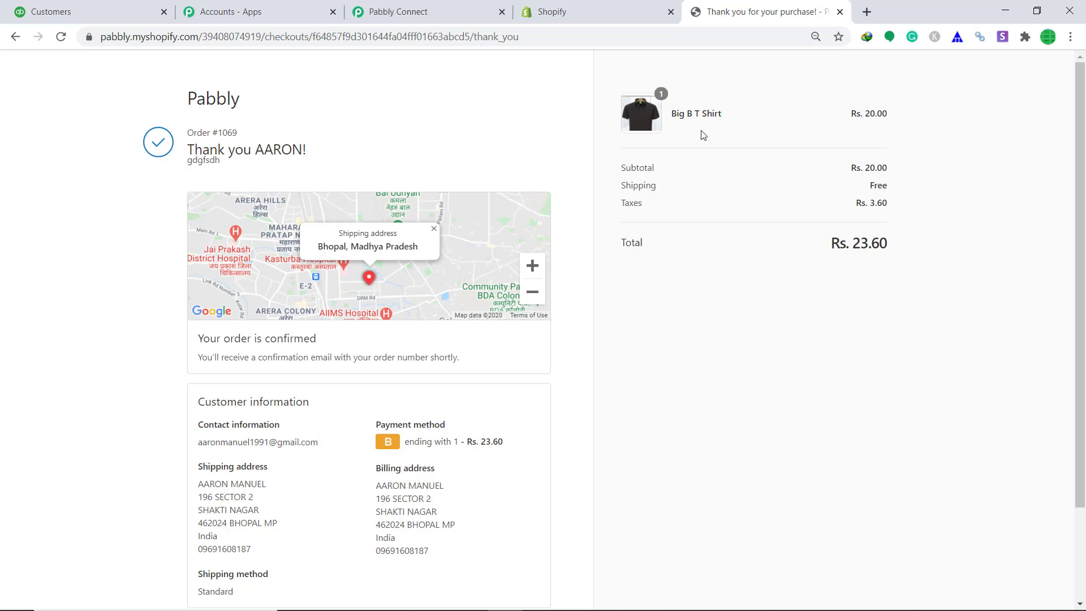
Step: Review the captured order's billing, shipping, client and payment fields in the New Order trigger
click(413, 4)
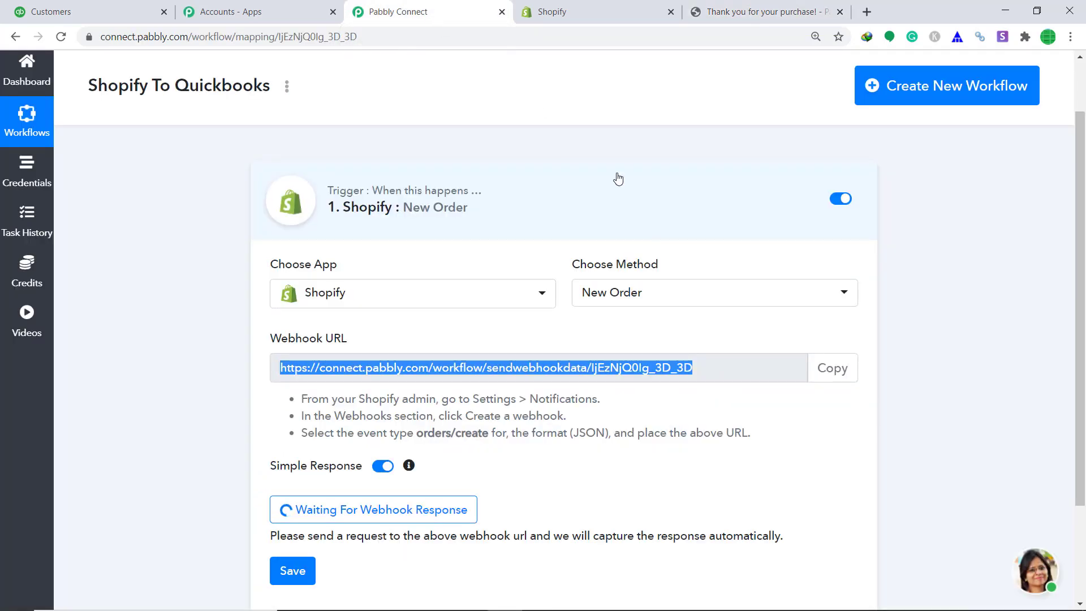
scroll(711, 315, down, 2)
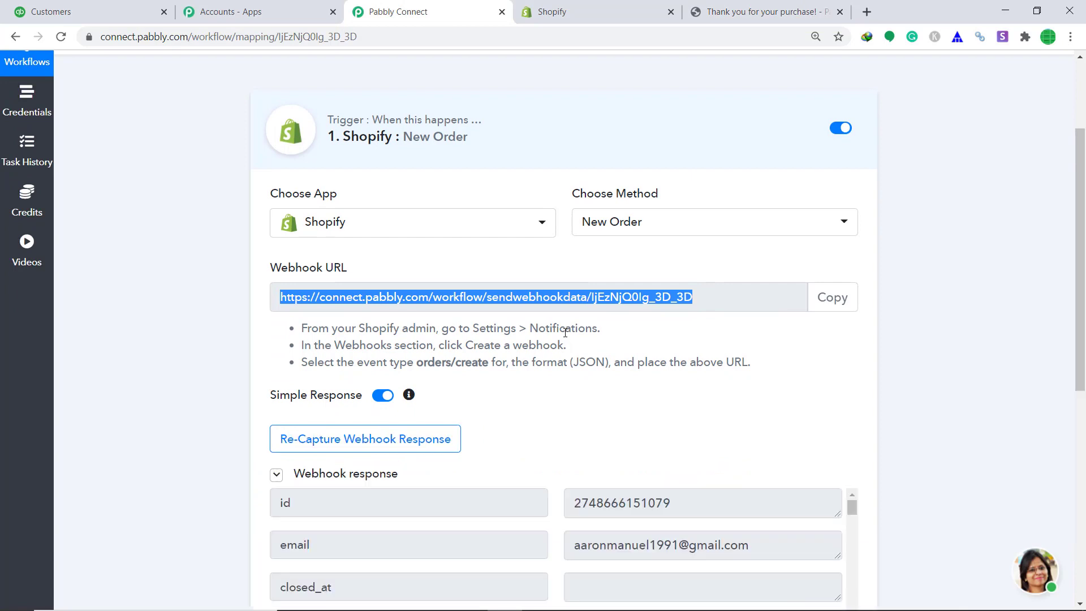
scroll(564, 332, down, 4)
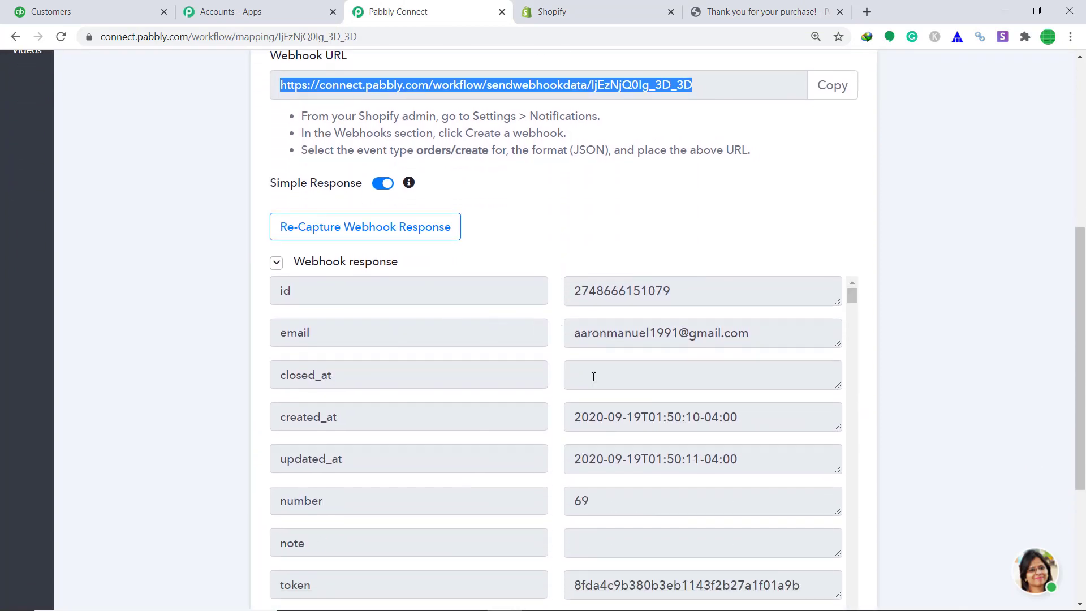
scroll(609, 203, down, 3)
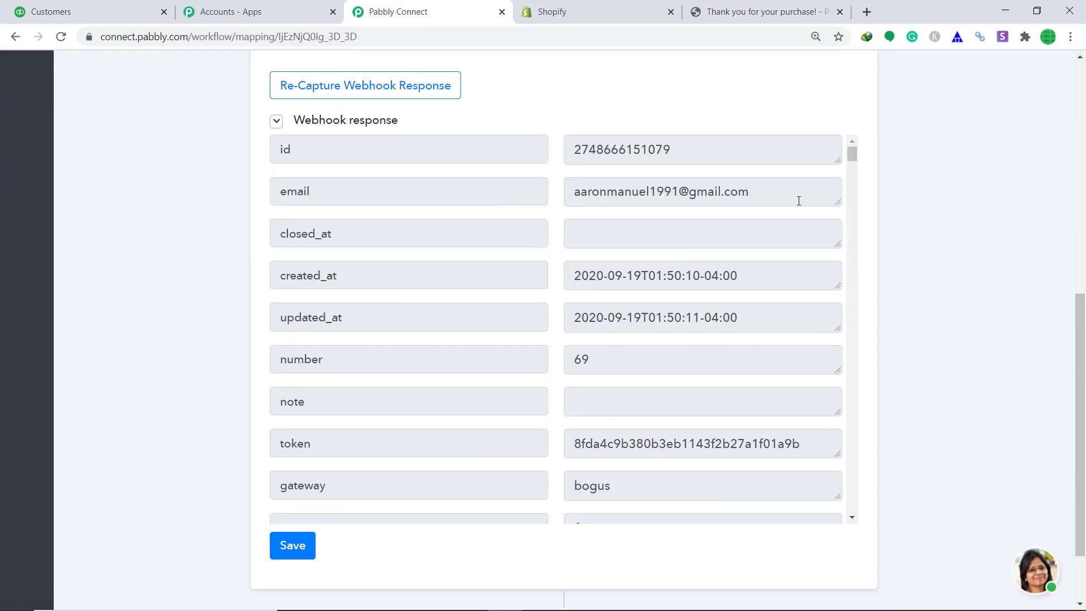
drag(851, 155, 850, 386)
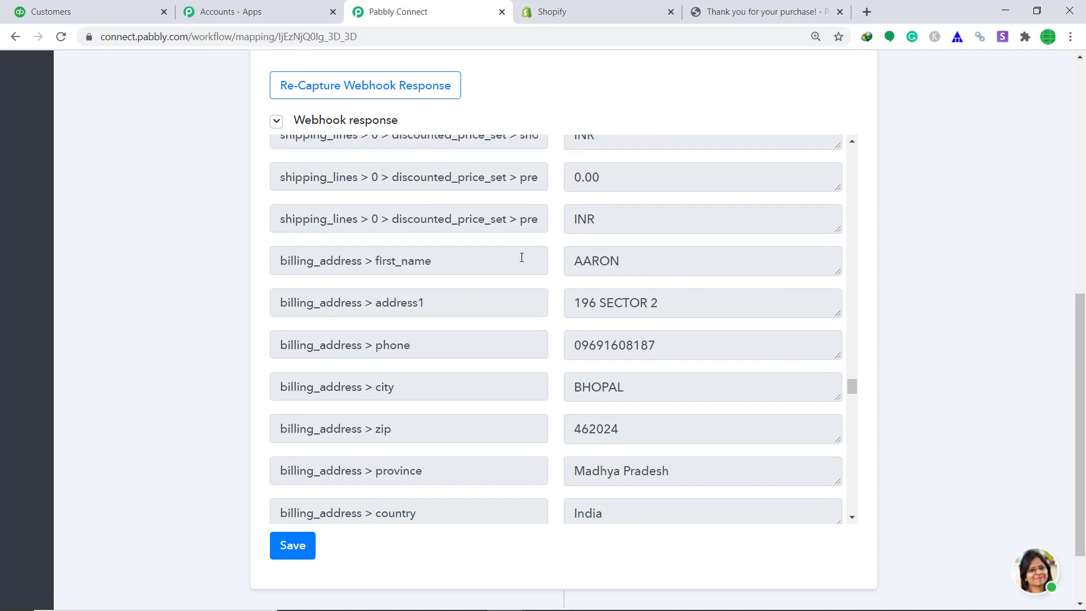
scroll(629, 265, down, 1)
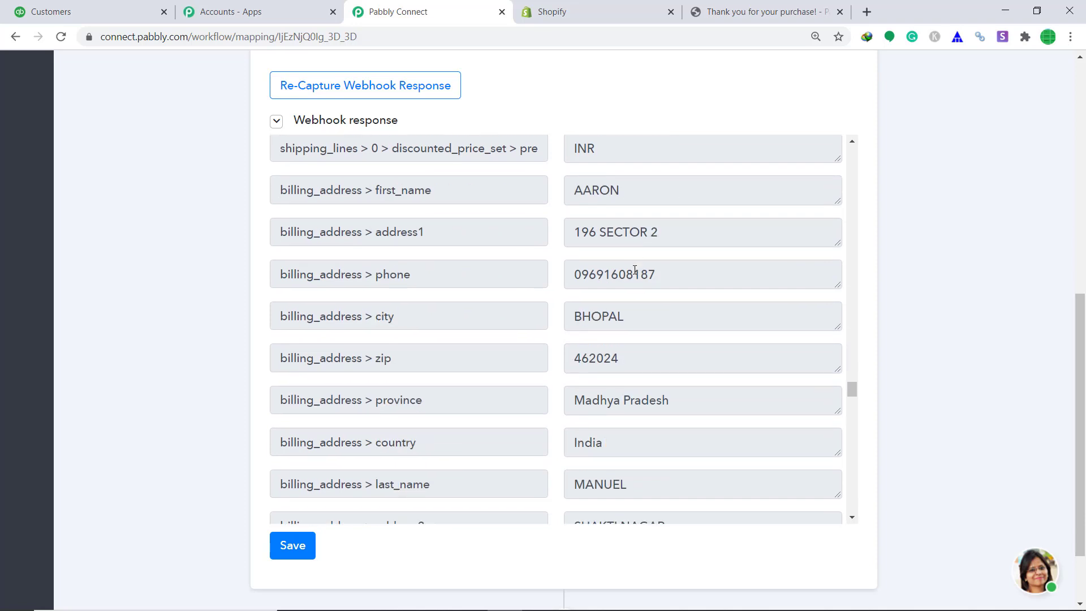
scroll(644, 222, down, 5)
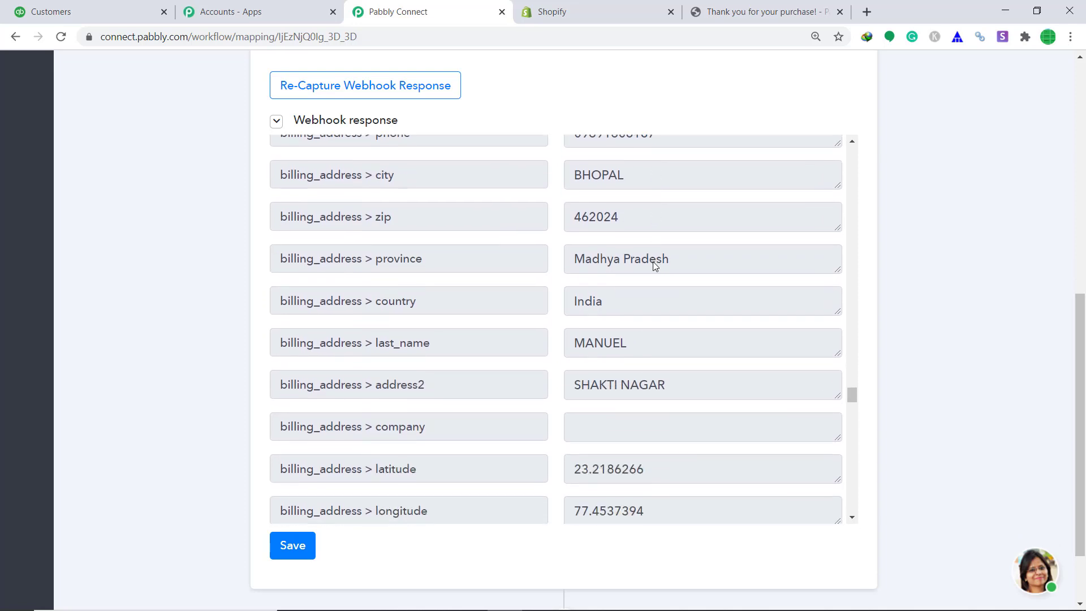
scroll(650, 203, down, 3)
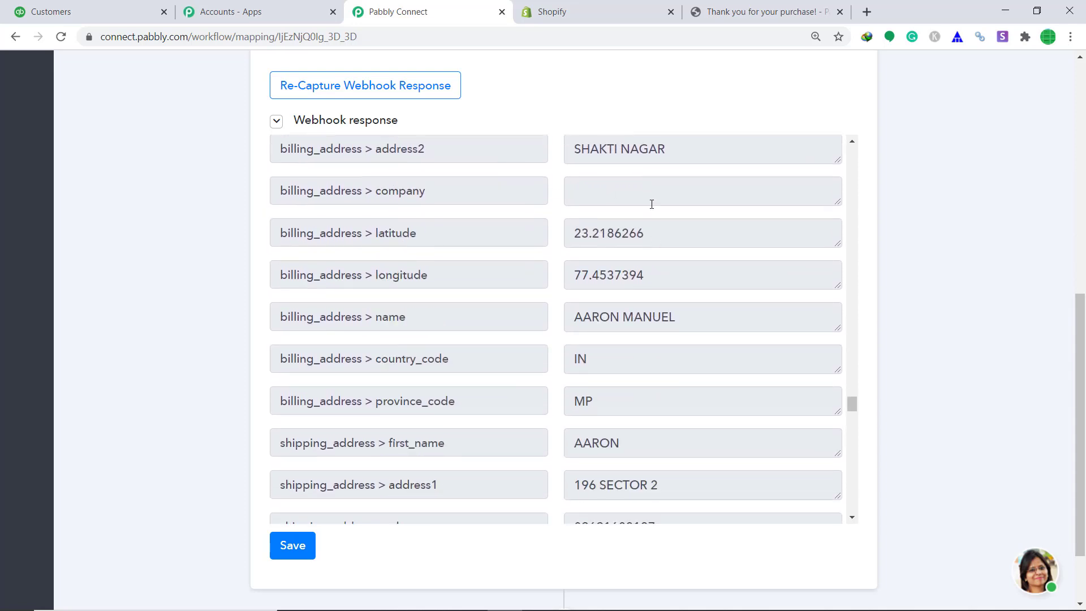
scroll(618, 180, down, 7)
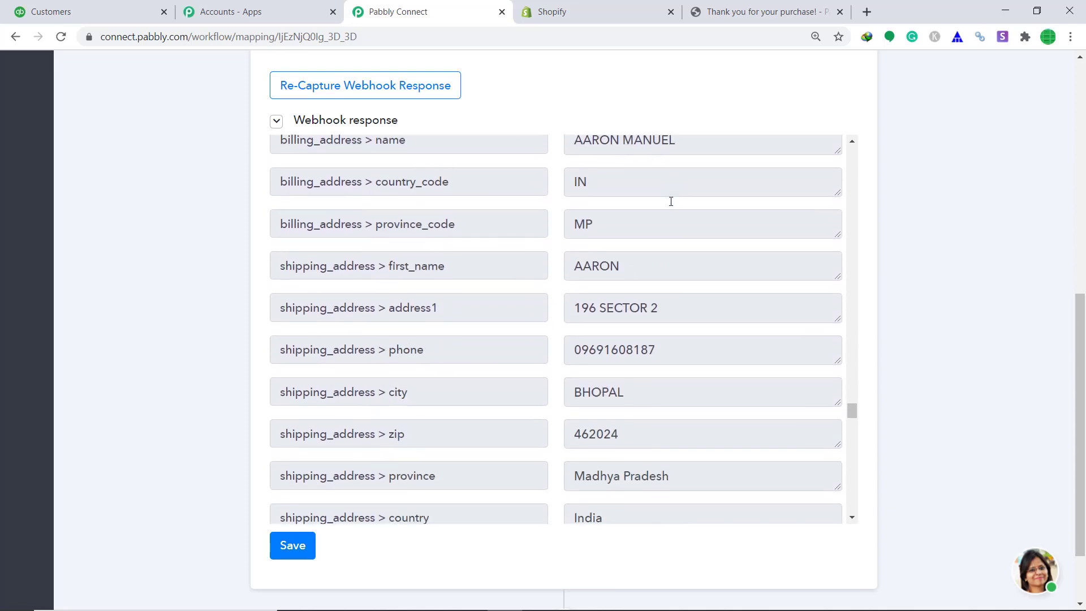
scroll(720, 278, down, 6)
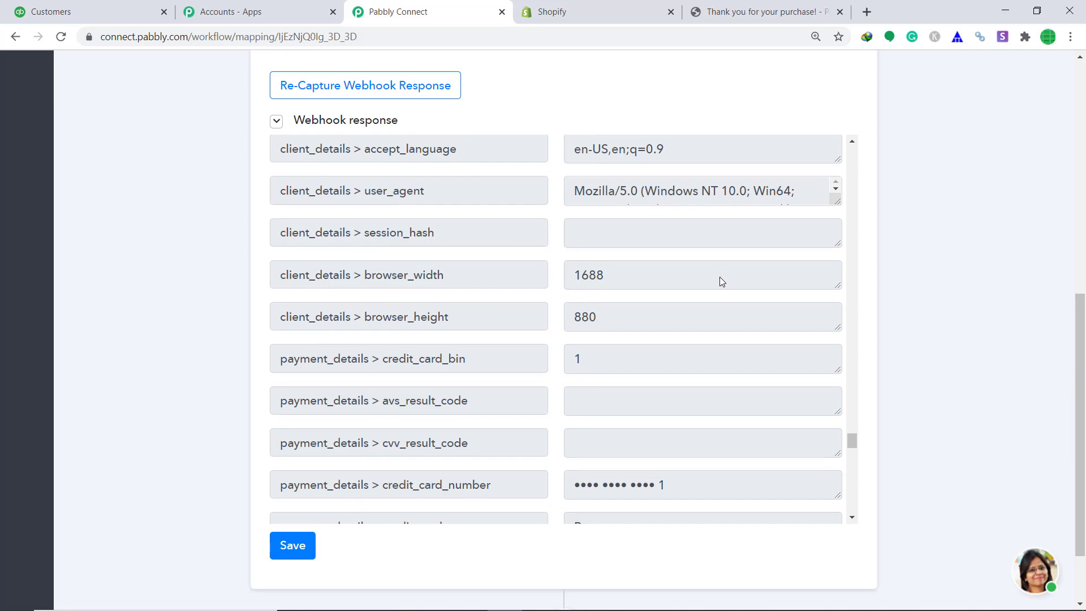
scroll(1078, 396, down, 2)
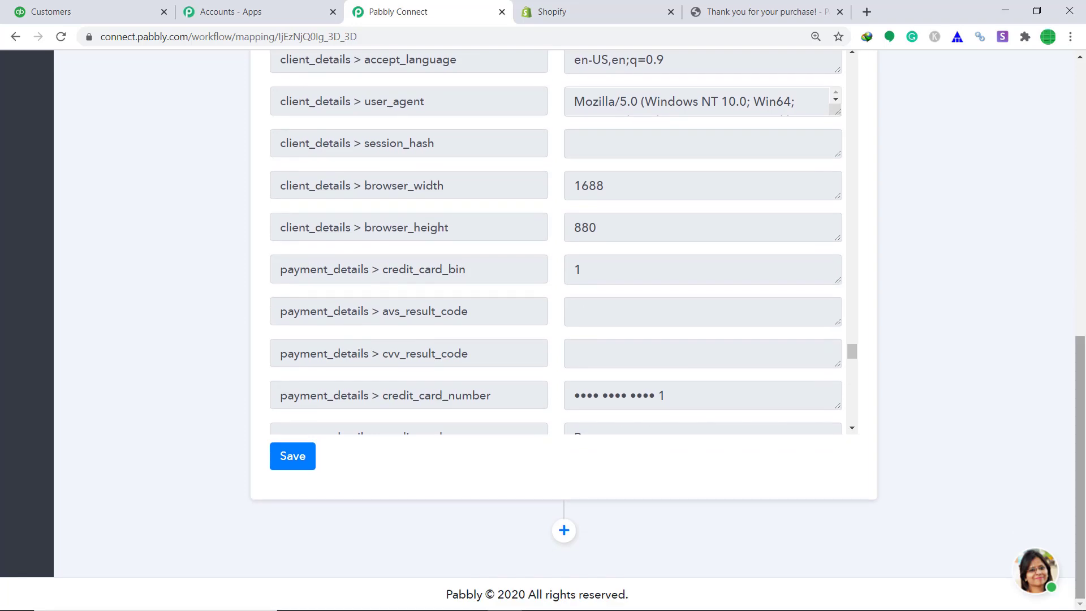
Step: Add an action step using Quickbooks Online with the Create a Customer method
click(564, 530)
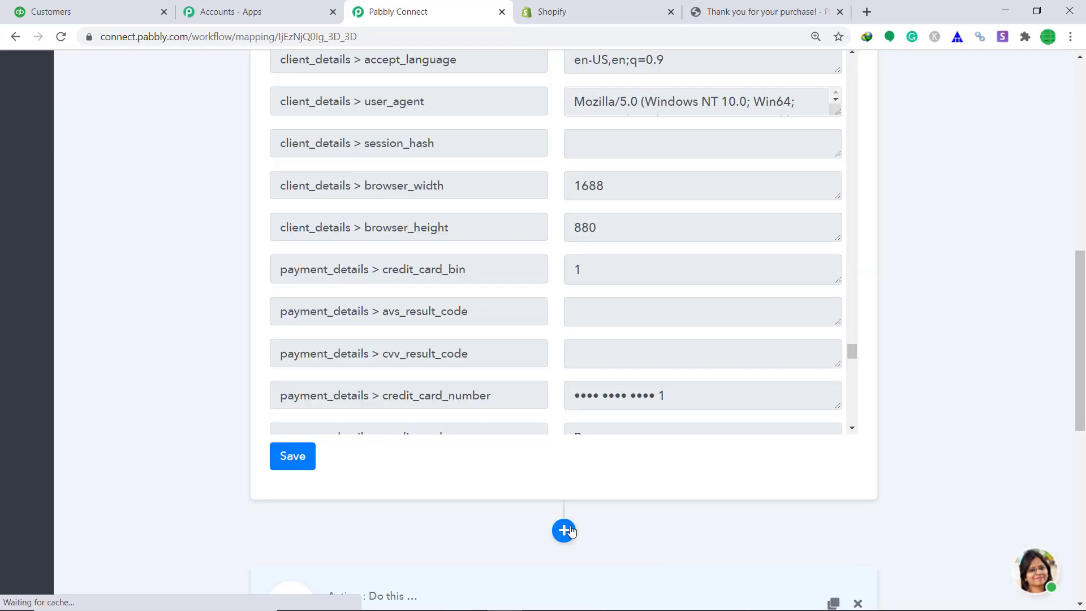
scroll(667, 417, down, 6)
scroll(948, 383, down, 6)
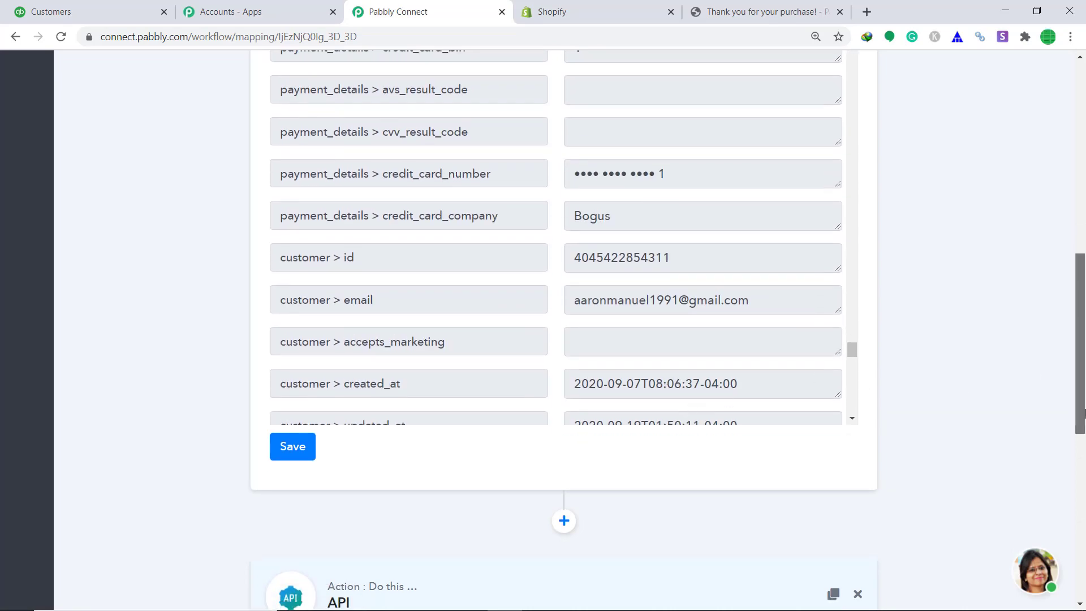
scroll(1084, 486, down, 1)
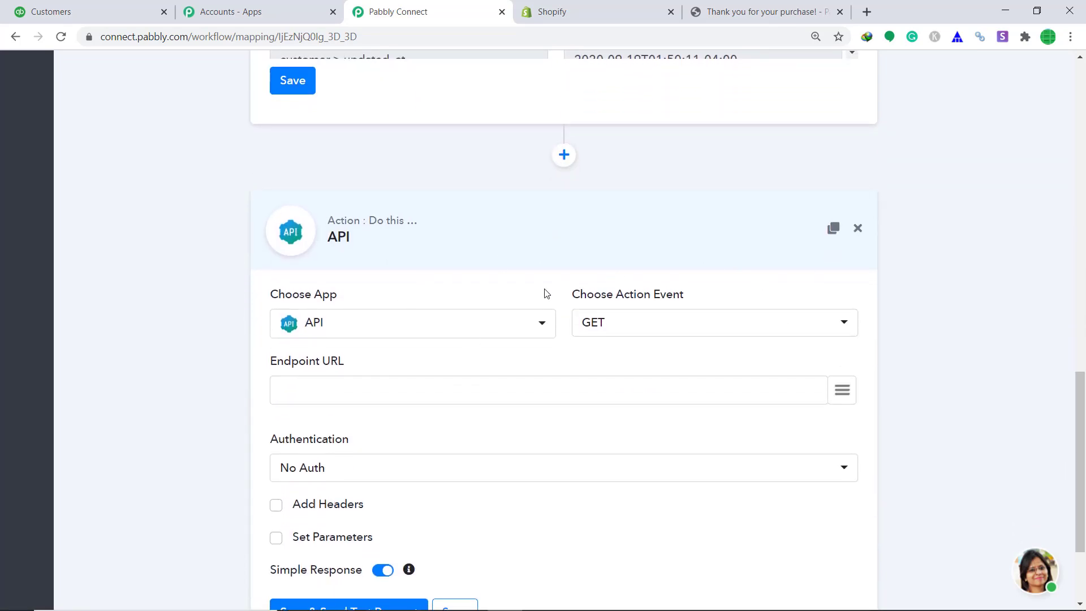
click(345, 322)
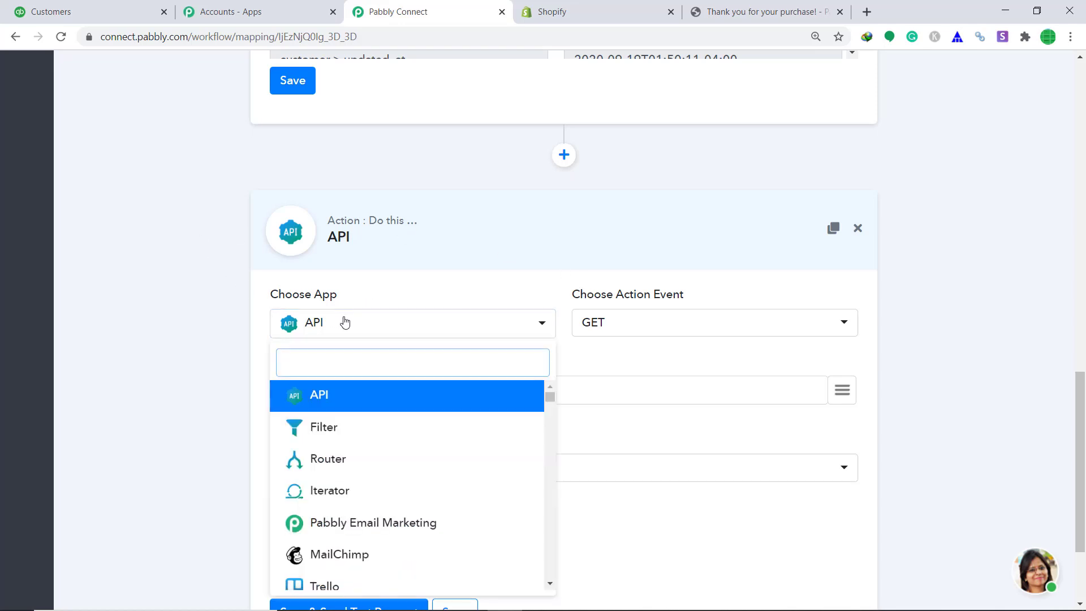
text(Q)
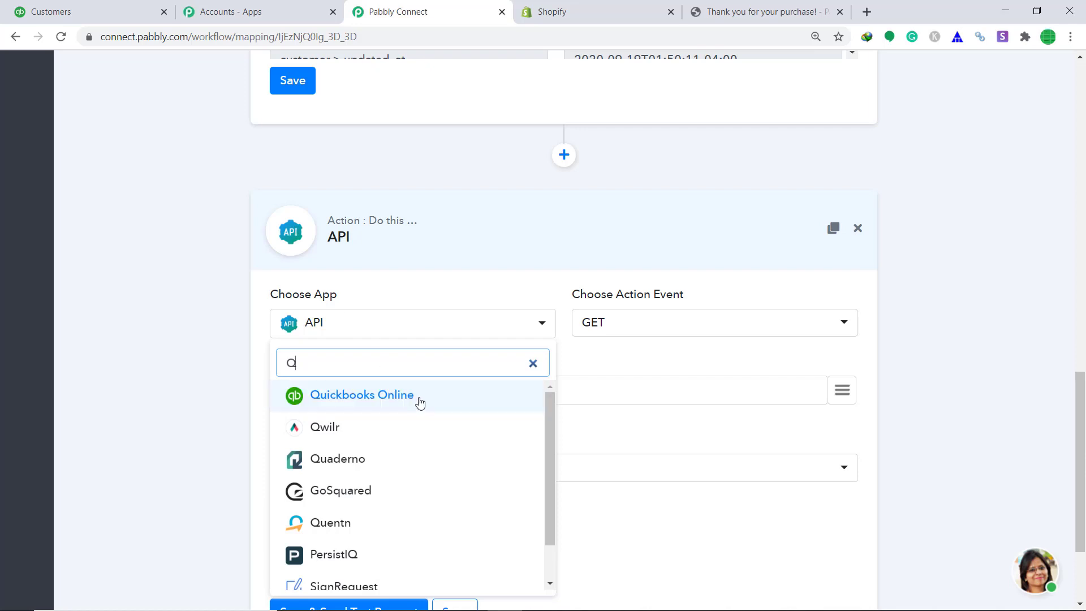
click(417, 402)
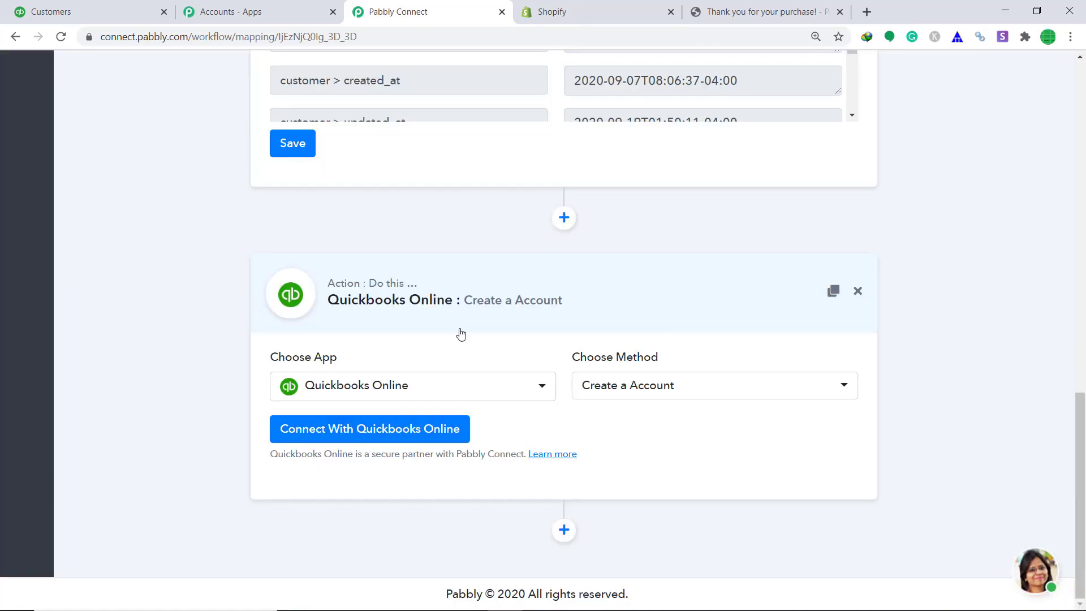
click(636, 388)
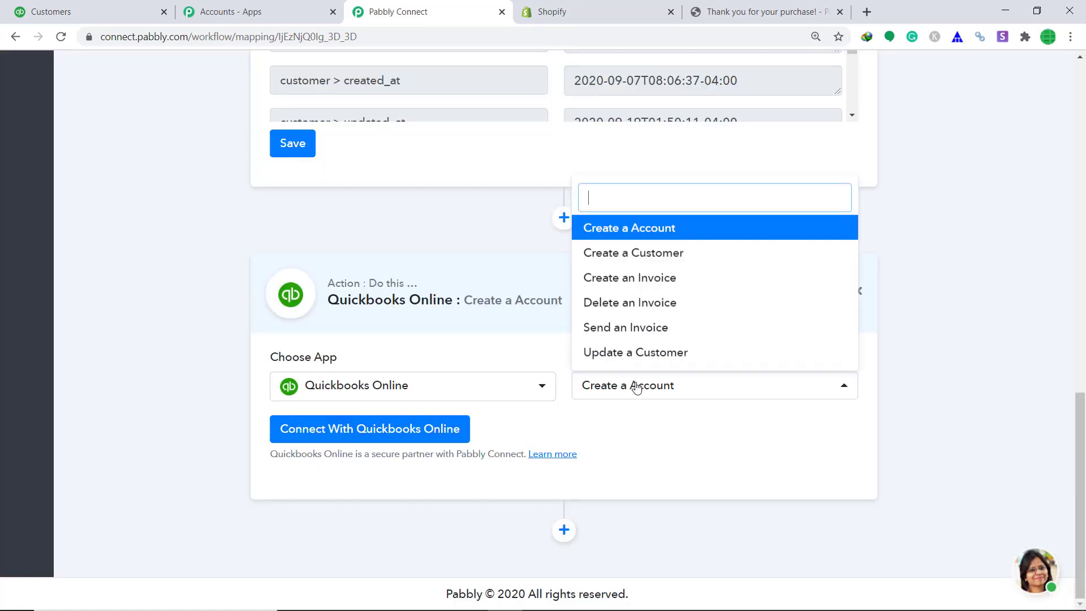
click(666, 263)
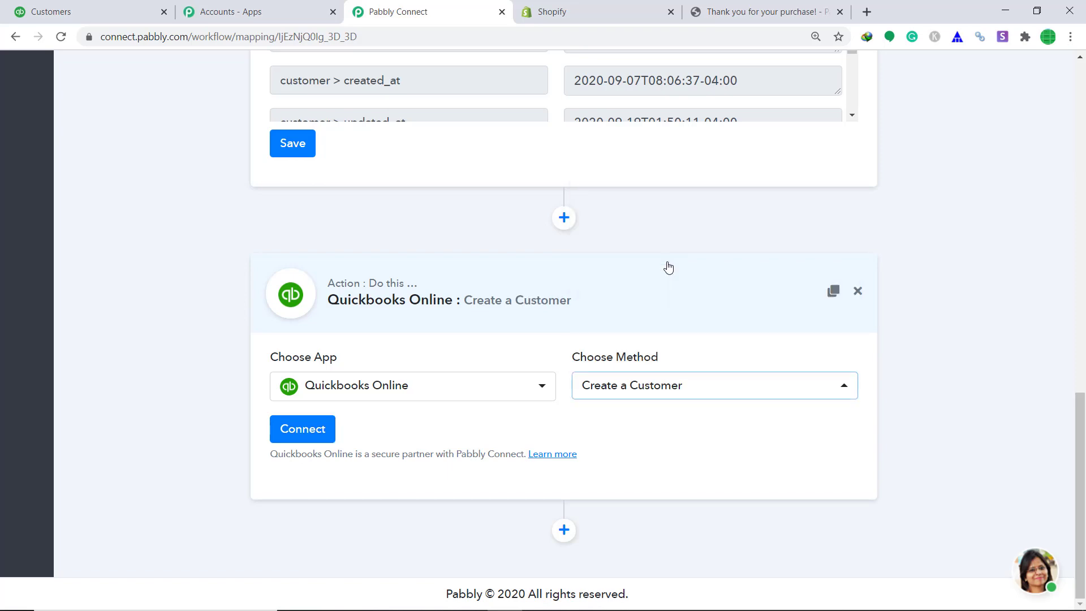
Step: Link and authorize the QuickBooks Online account for the Create a Customer action
click(316, 431)
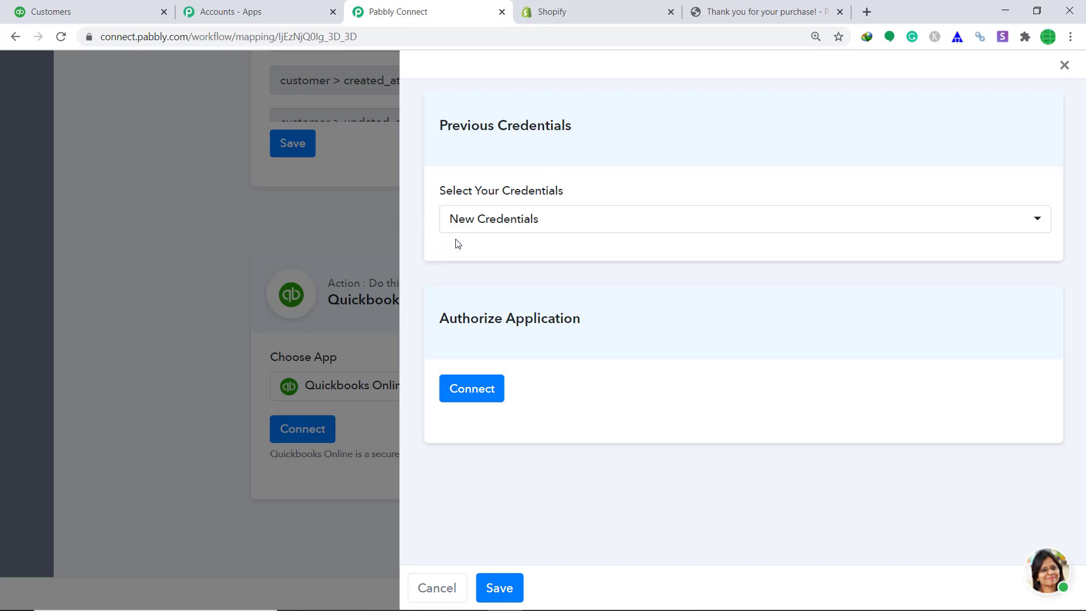
click(480, 389)
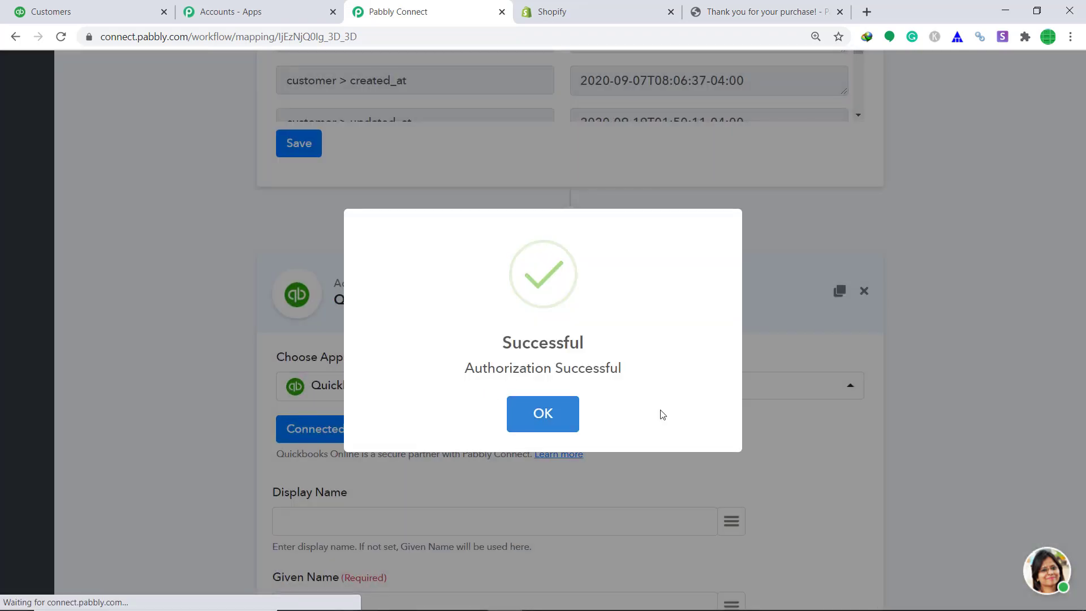
click(550, 423)
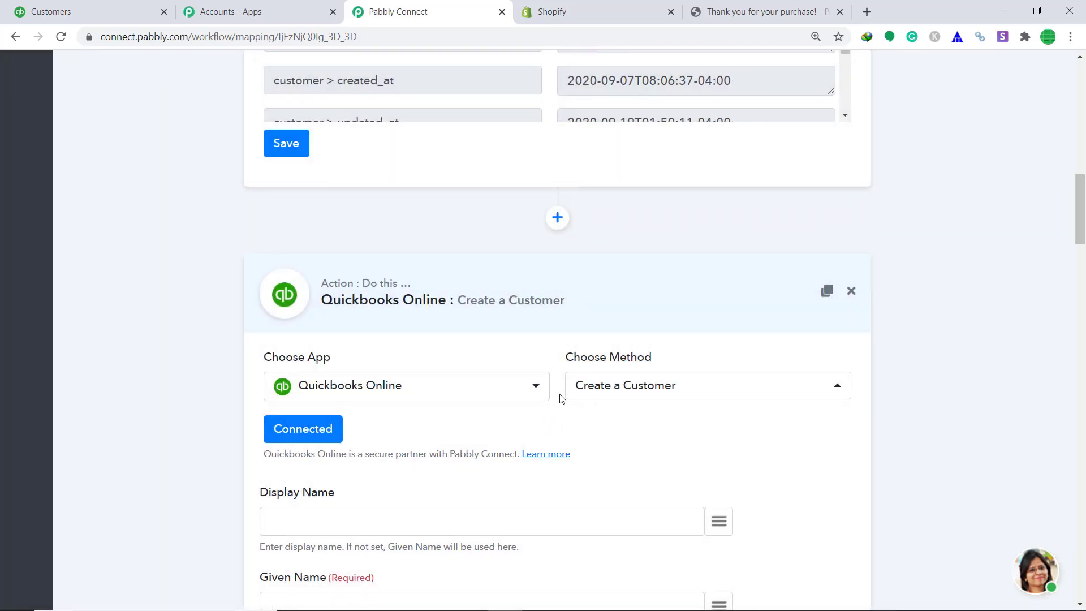
Step: Map Given Name to the billing first name and Family Name to the billing last name
scroll(560, 396, down, 3)
scroll(509, 277, up, 1)
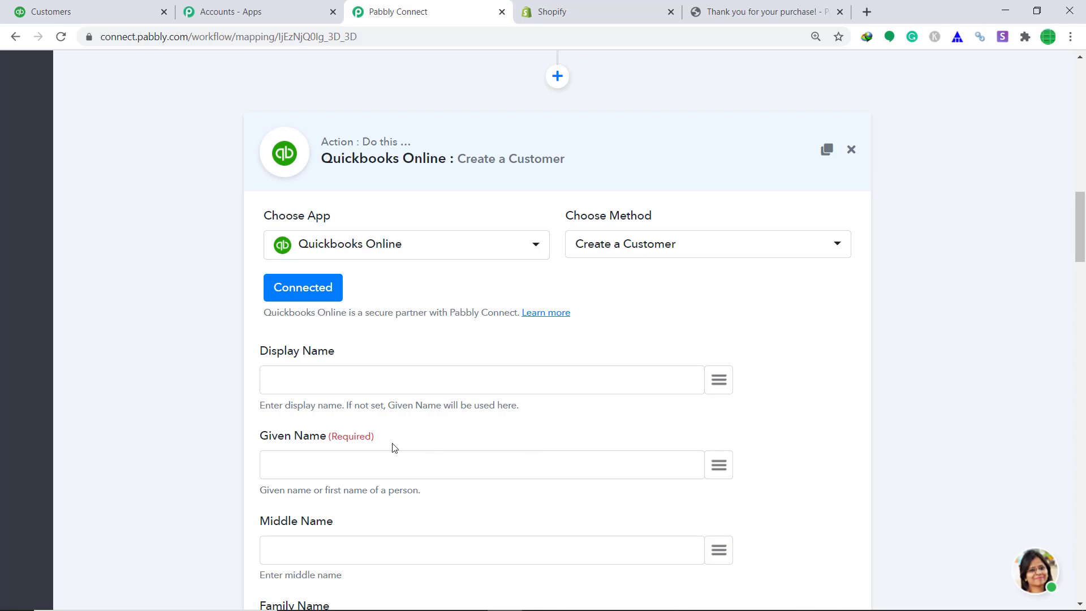
click(718, 466)
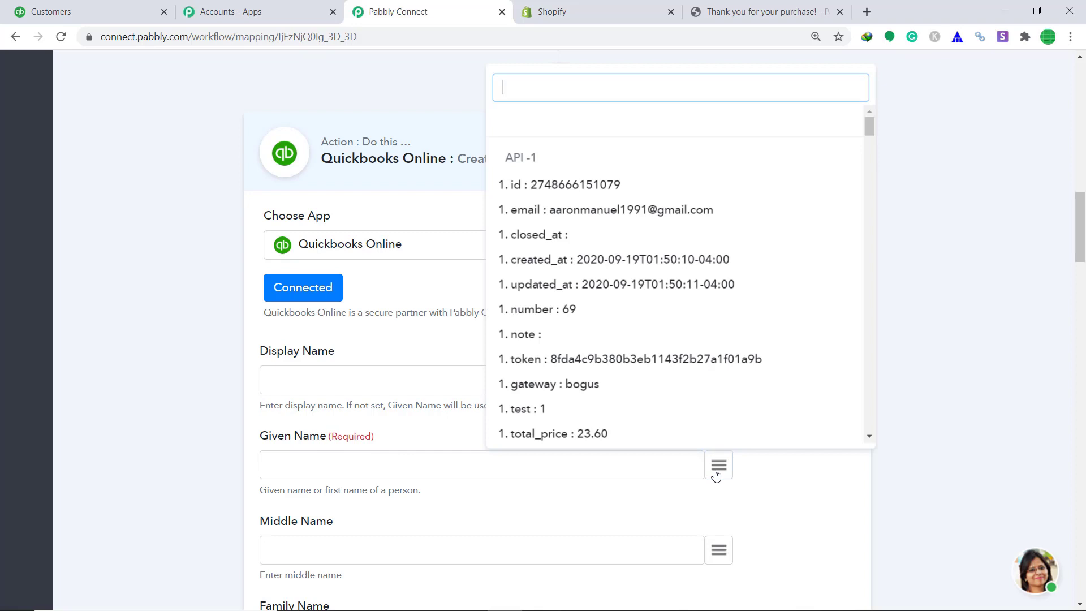
text(name)
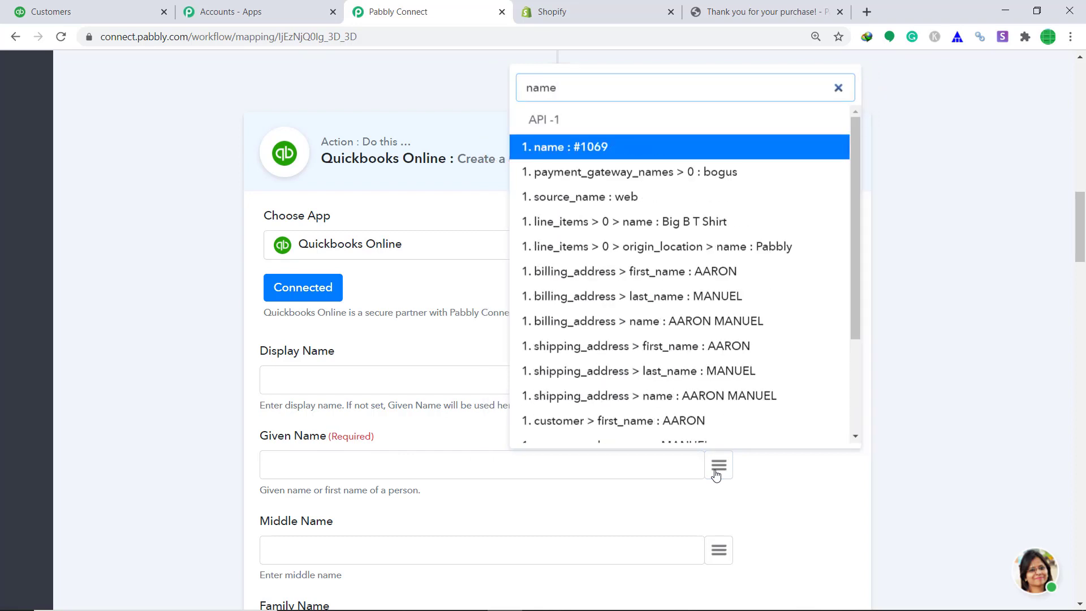
click(739, 271)
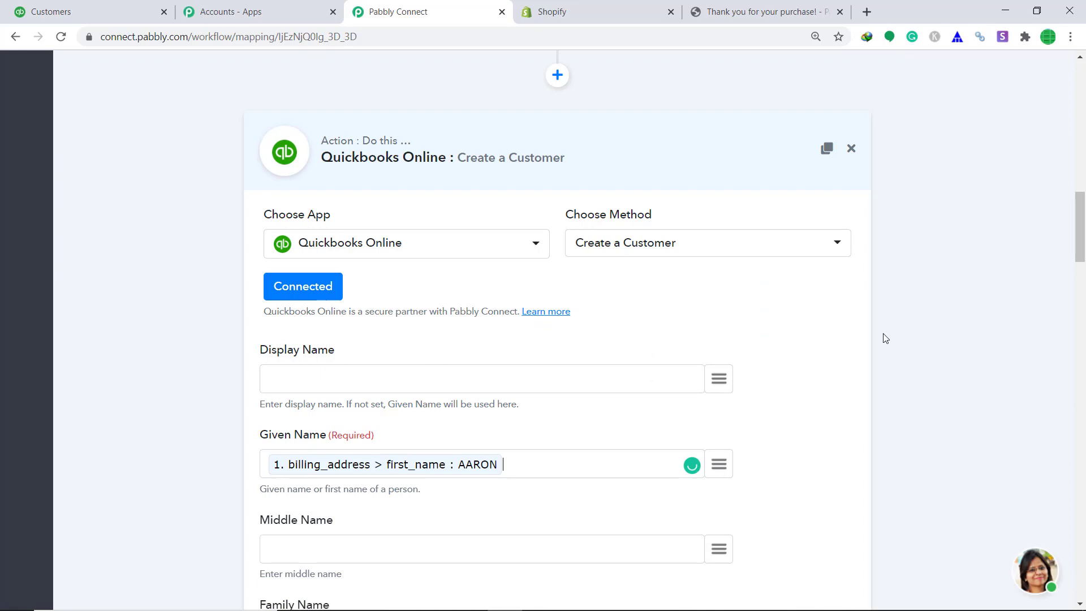
scroll(883, 333, down, 6)
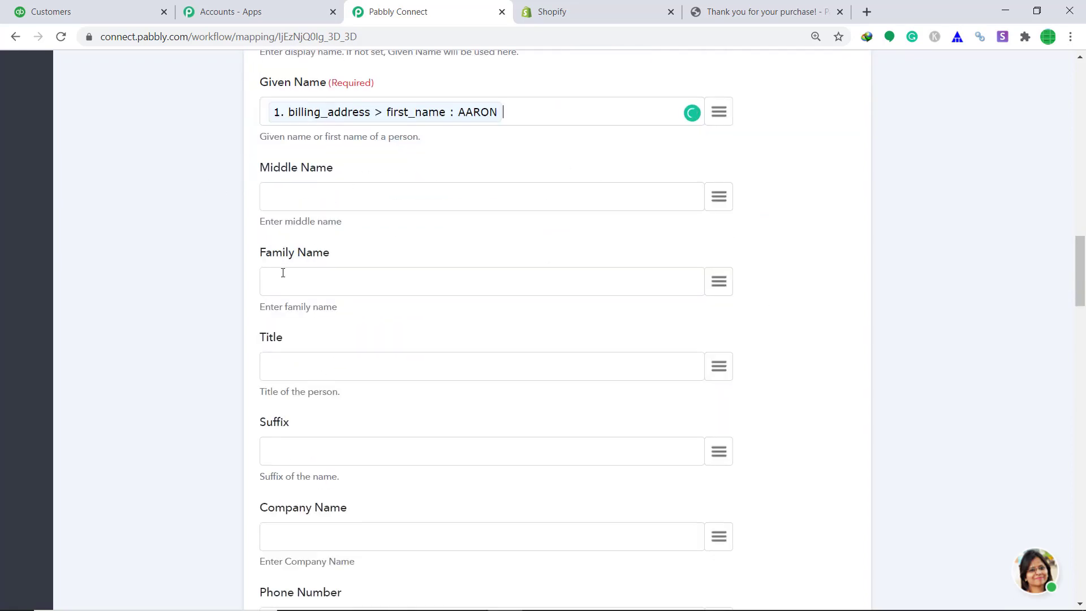
click(711, 284)
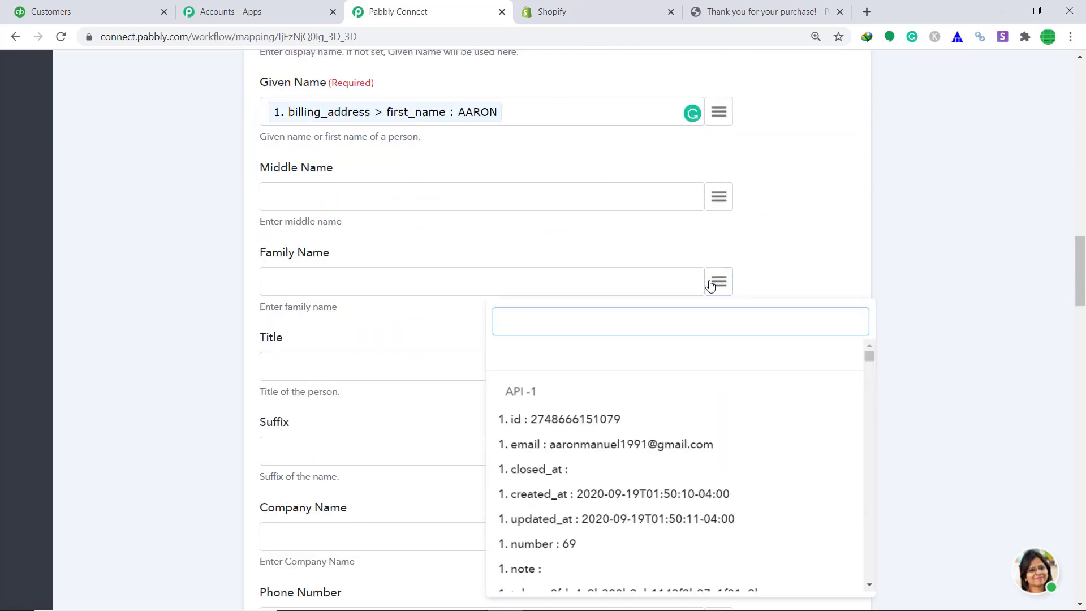
text(last)
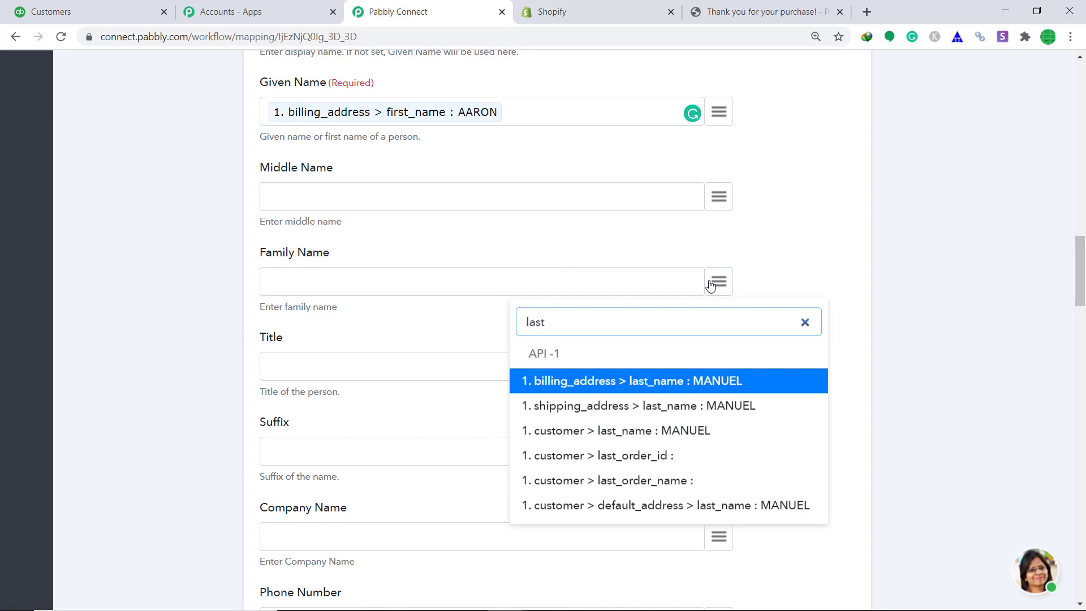
click(739, 380)
Step: Map Phone Number to the billing phone and Email Address to the order email
scroll(707, 368, down, 3)
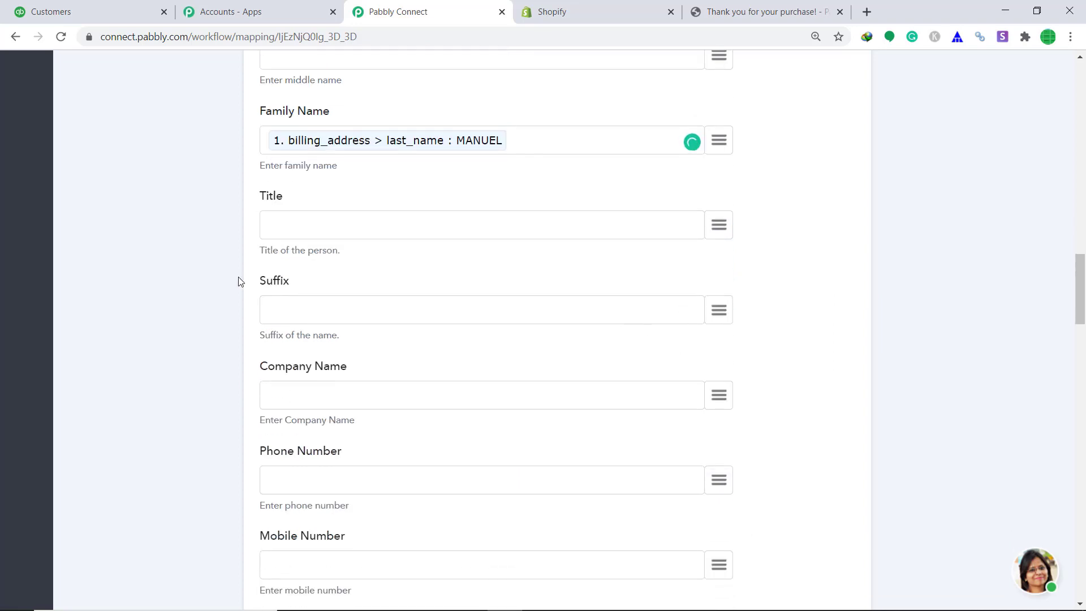
scroll(398, 271, down, 4)
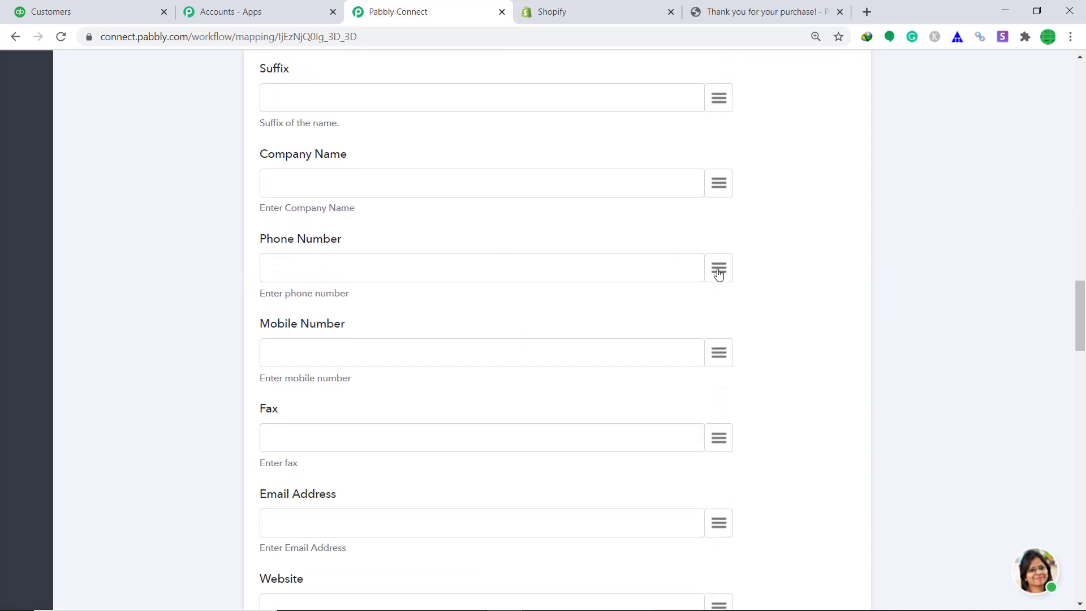
click(719, 274)
text(phone)
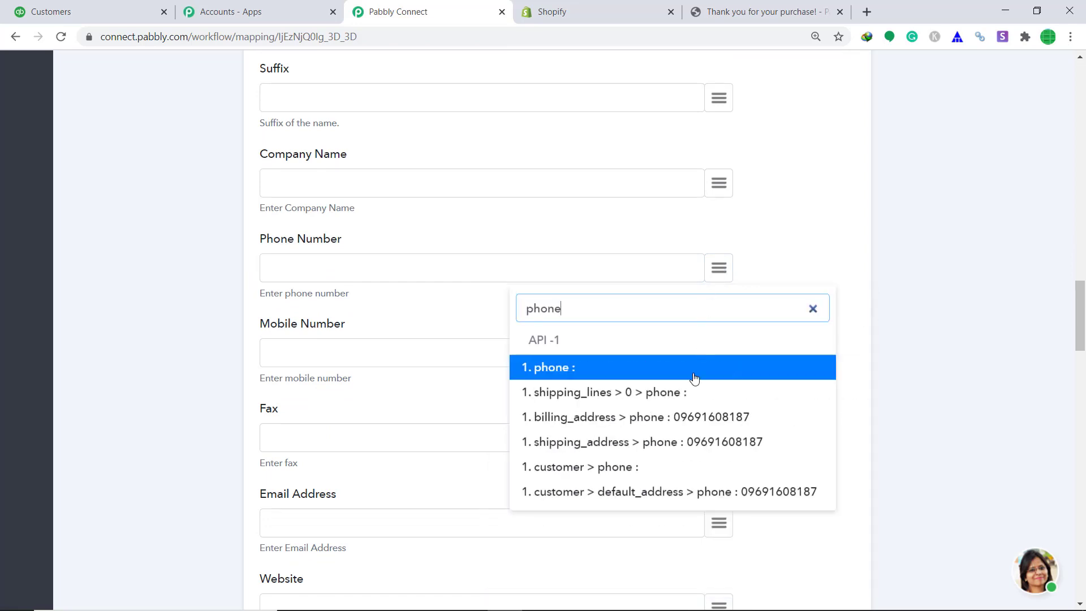
click(679, 418)
scroll(677, 422, down, 3)
scroll(675, 405, down, 1)
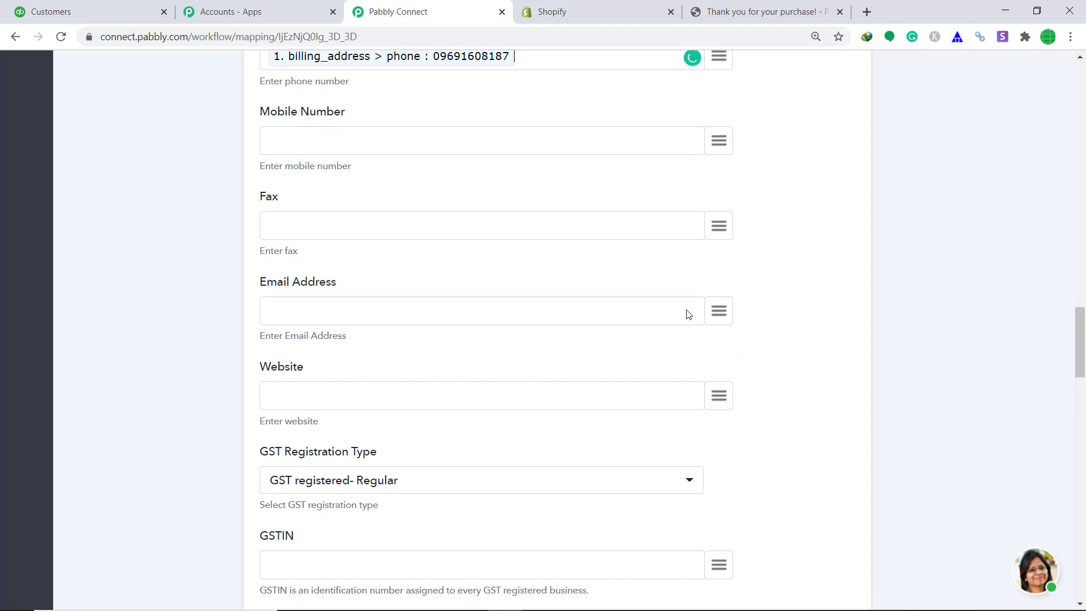
click(724, 313)
text(email)
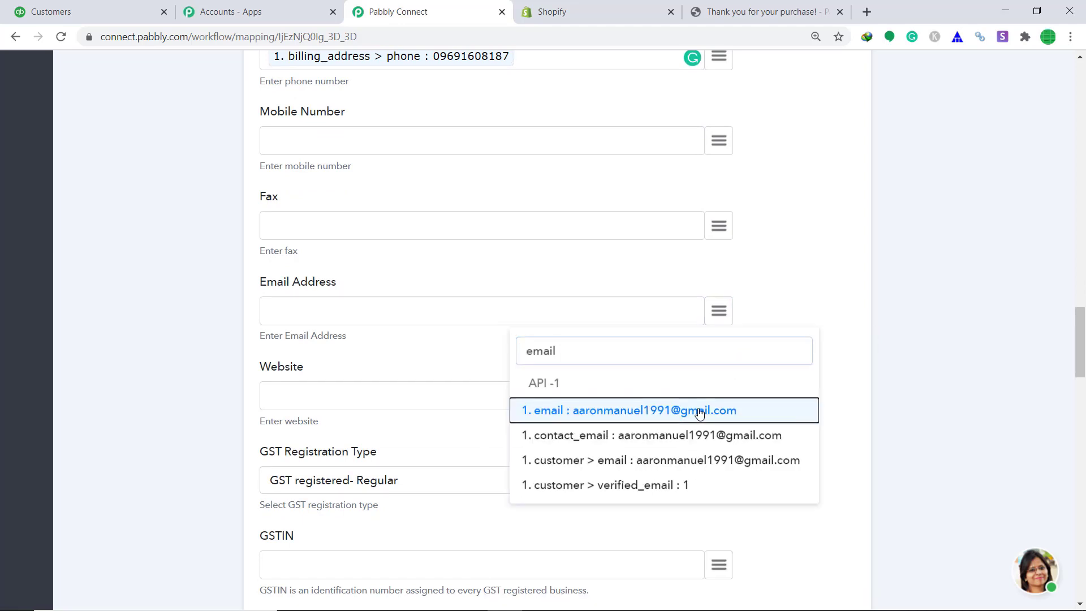
click(700, 412)
scroll(674, 346, down, 3)
Step: Map Billing Address 1 to billing address1 and Billing Address 2 to the billing city
scroll(671, 344, down, 2)
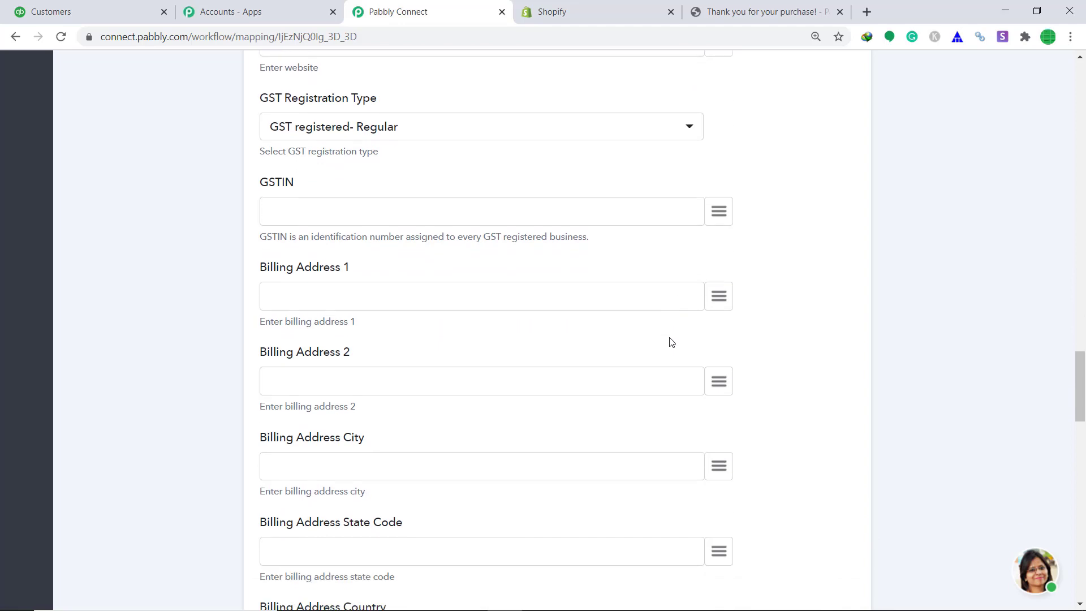
click(719, 298)
text(billi)
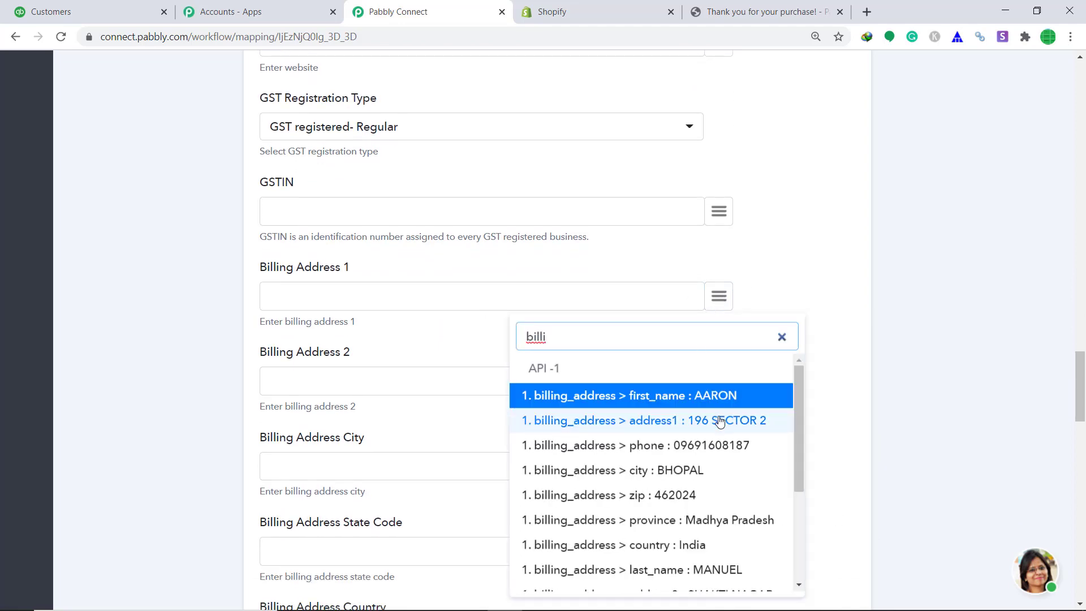
click(714, 420)
click(721, 383)
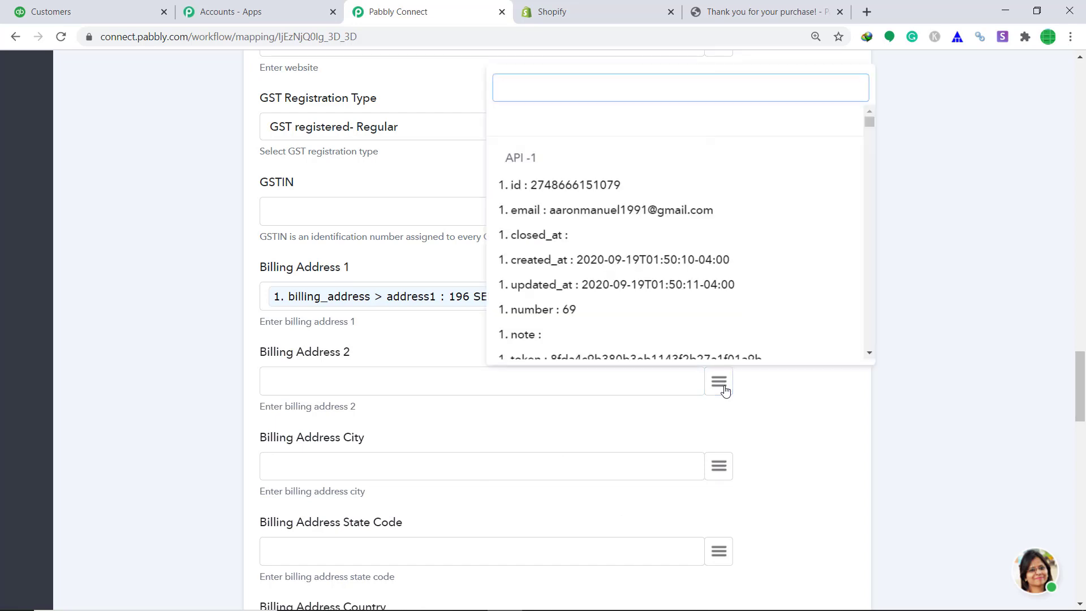
text(bill)
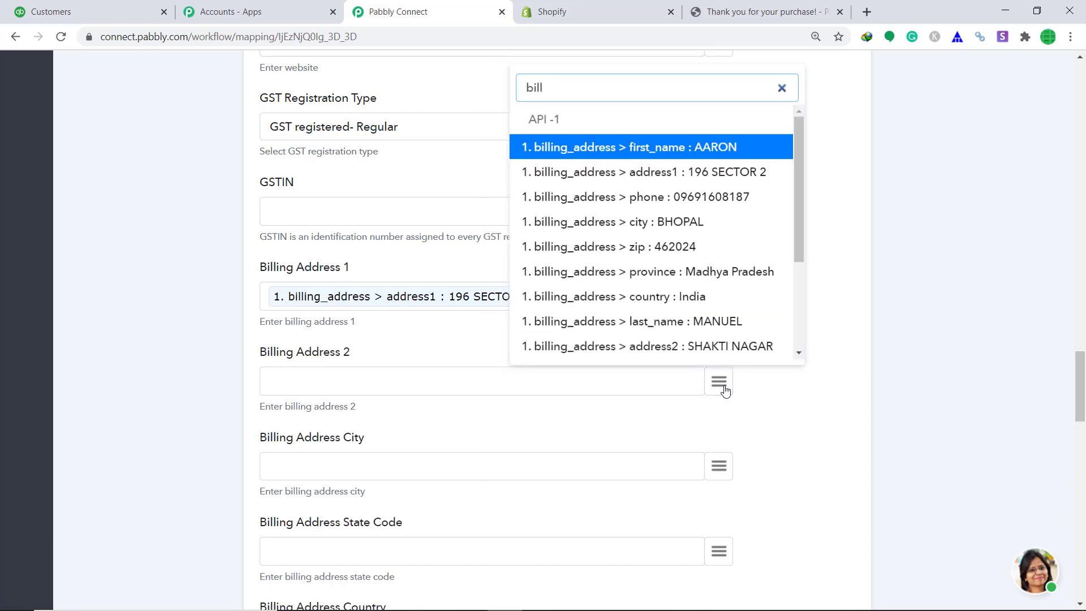
click(712, 227)
Step: Map the billing state code to the billing zip and Billing Address Country to the billing country
scroll(718, 317, down, 2)
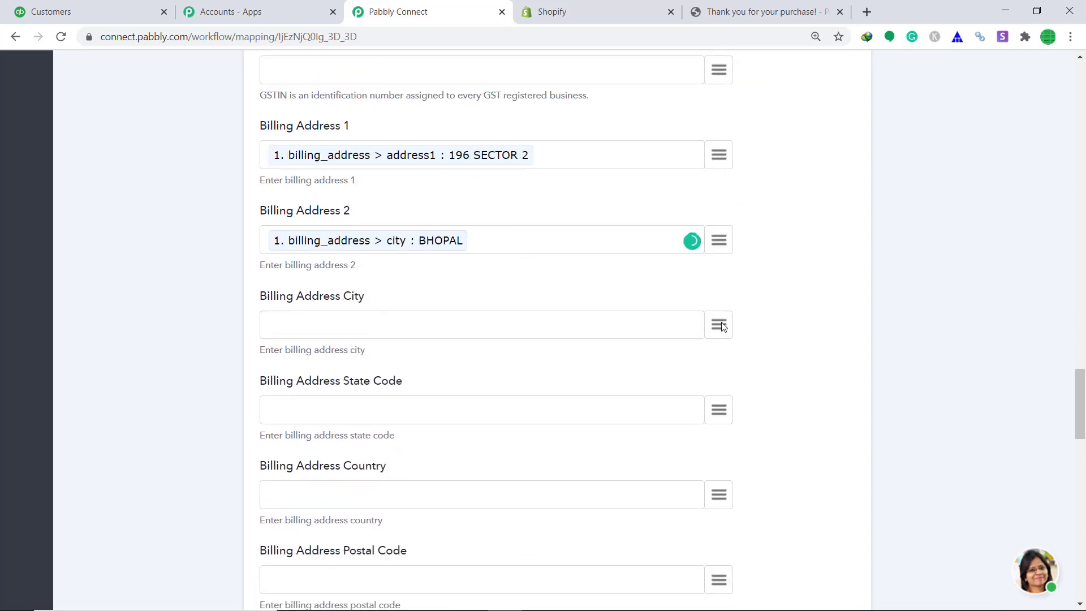
click(719, 410)
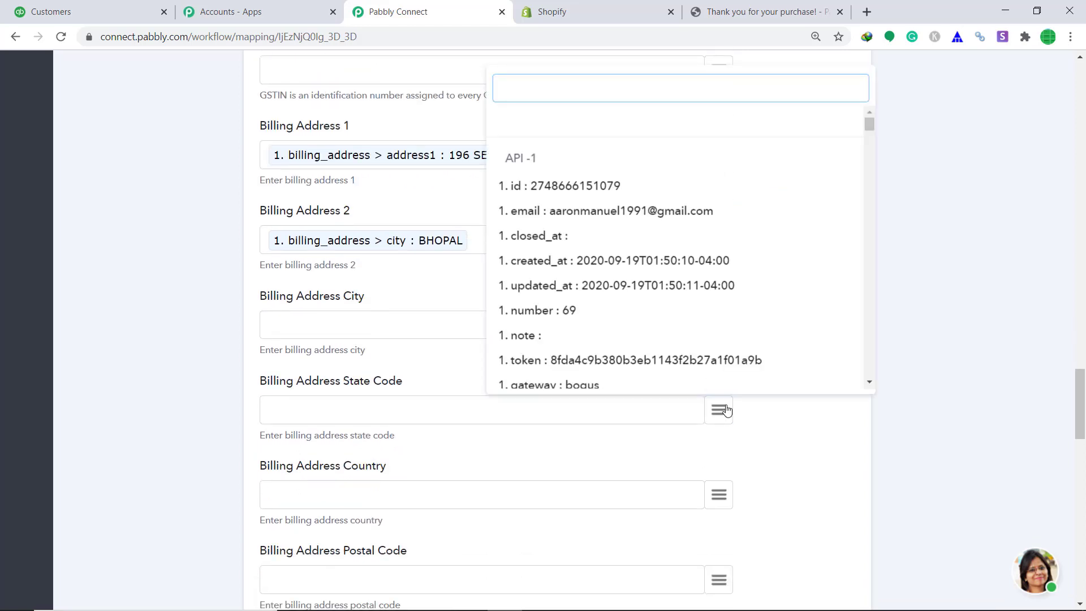
text(bill)
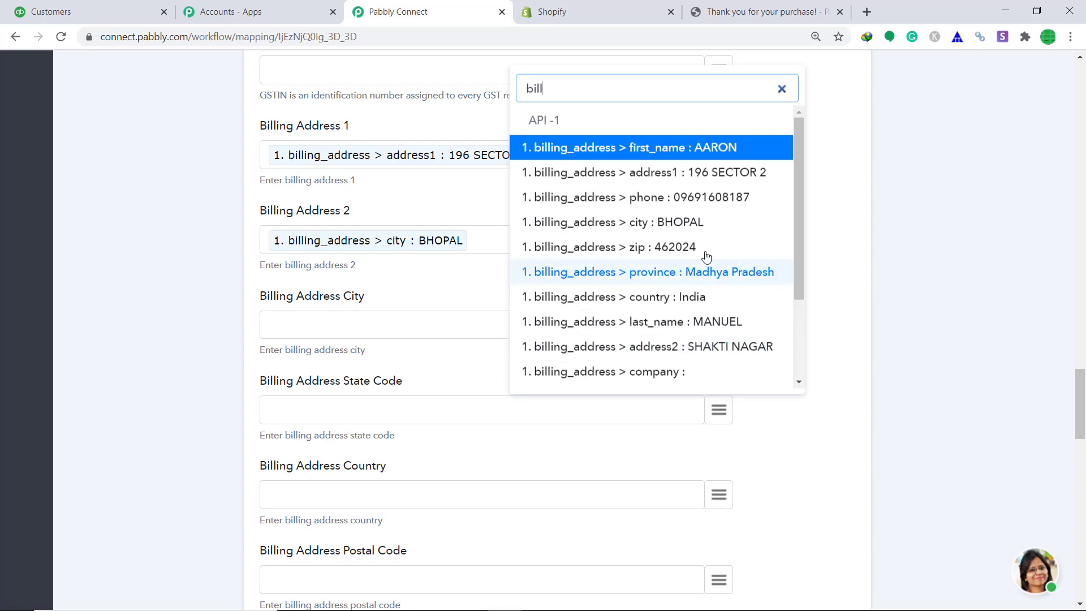
click(705, 252)
scroll(706, 260, down, 4)
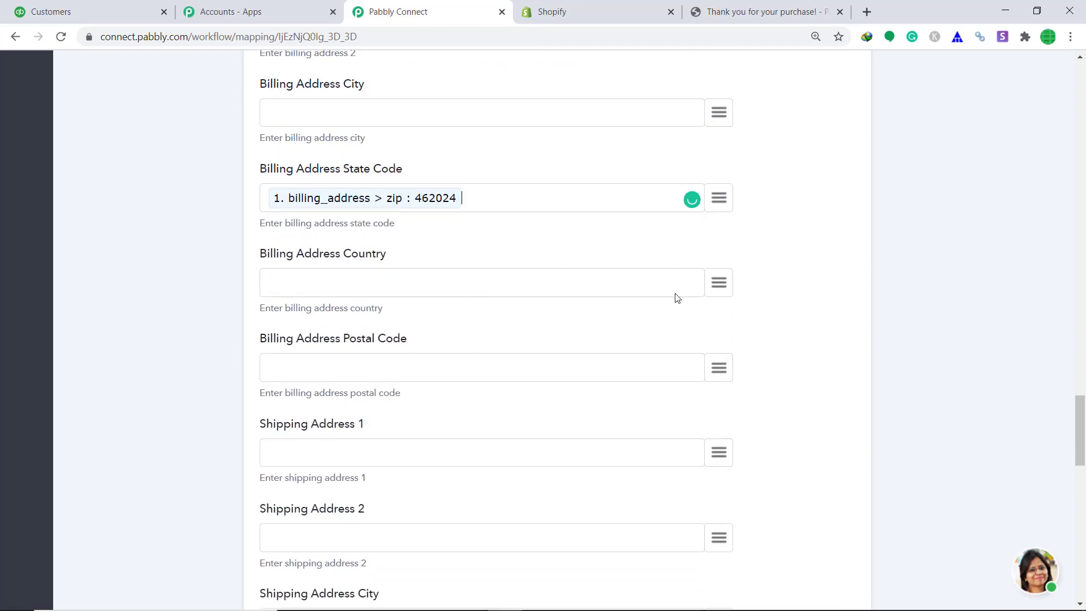
click(721, 289)
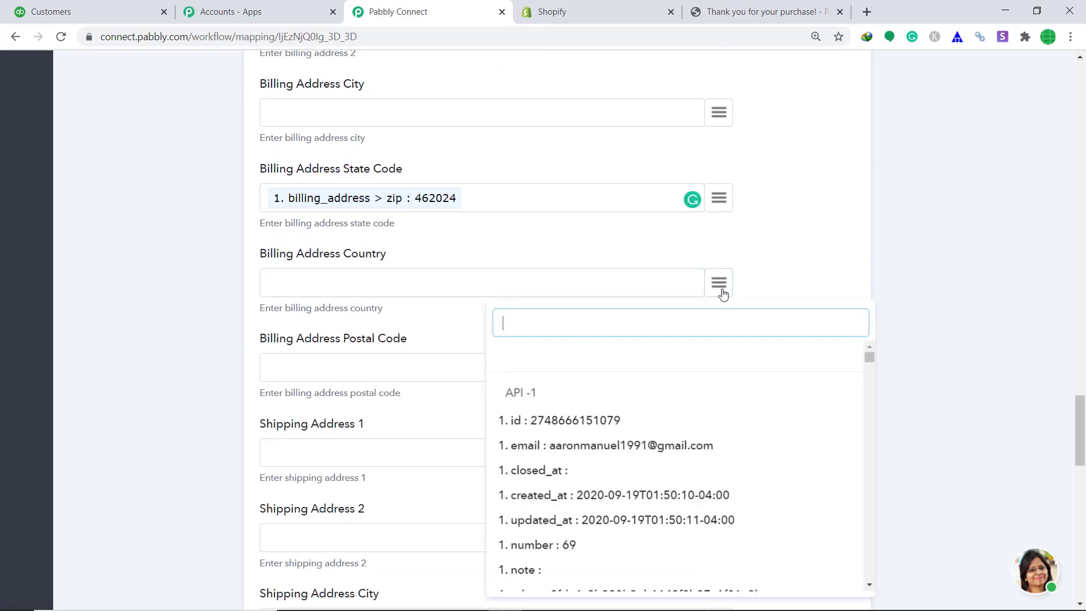
text(bill)
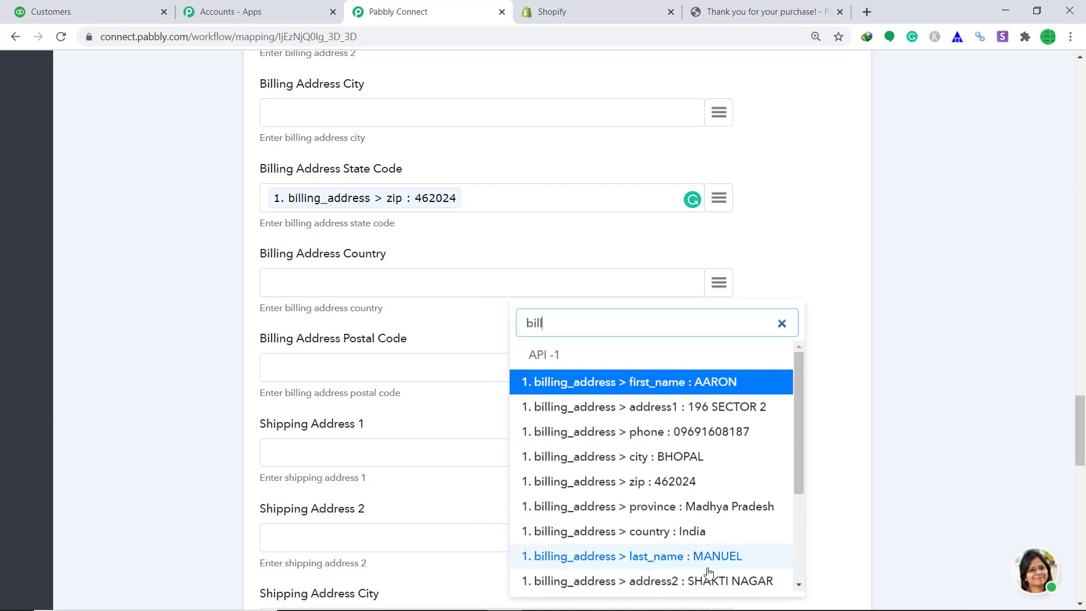
click(611, 531)
Step: Set Credit Card as preferred payment, save with a test request, then view QuickBooks customers
scroll(781, 421, down, 4)
scroll(782, 421, down, 4)
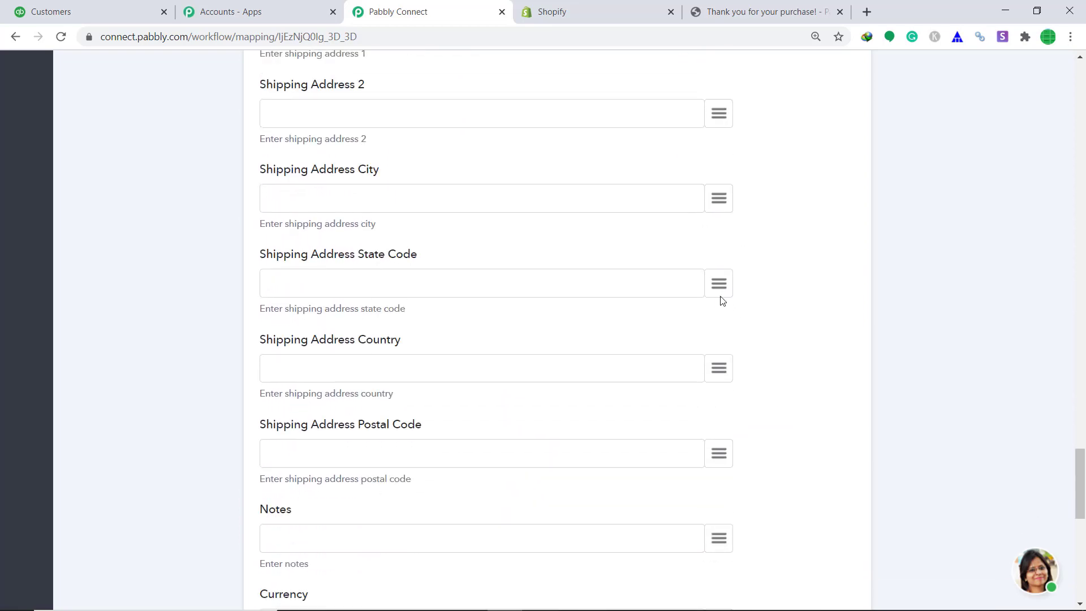
scroll(720, 298, up, 4)
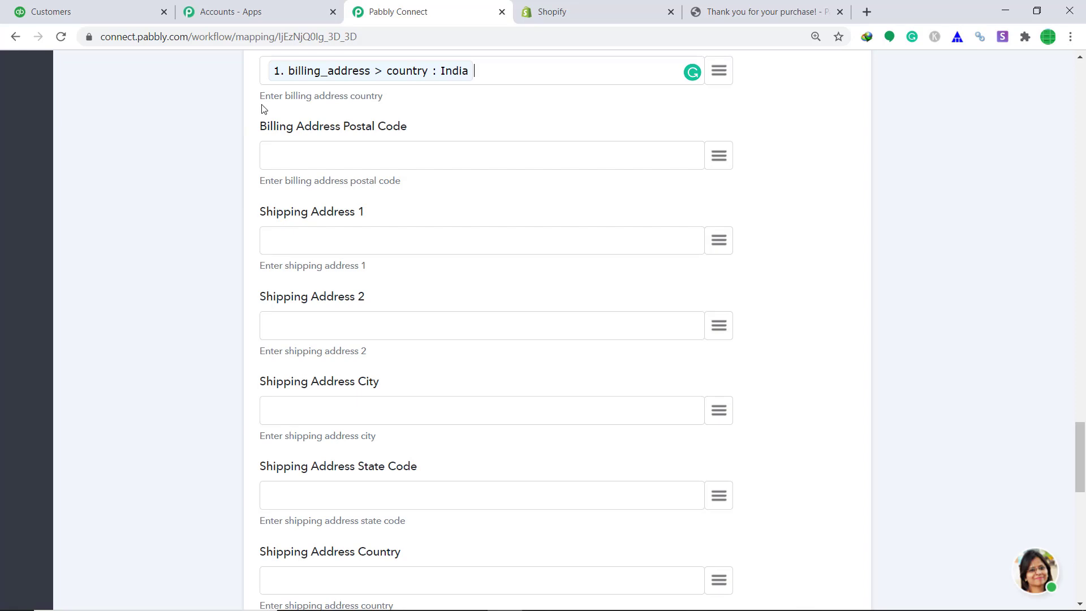
scroll(434, 182, down, 11)
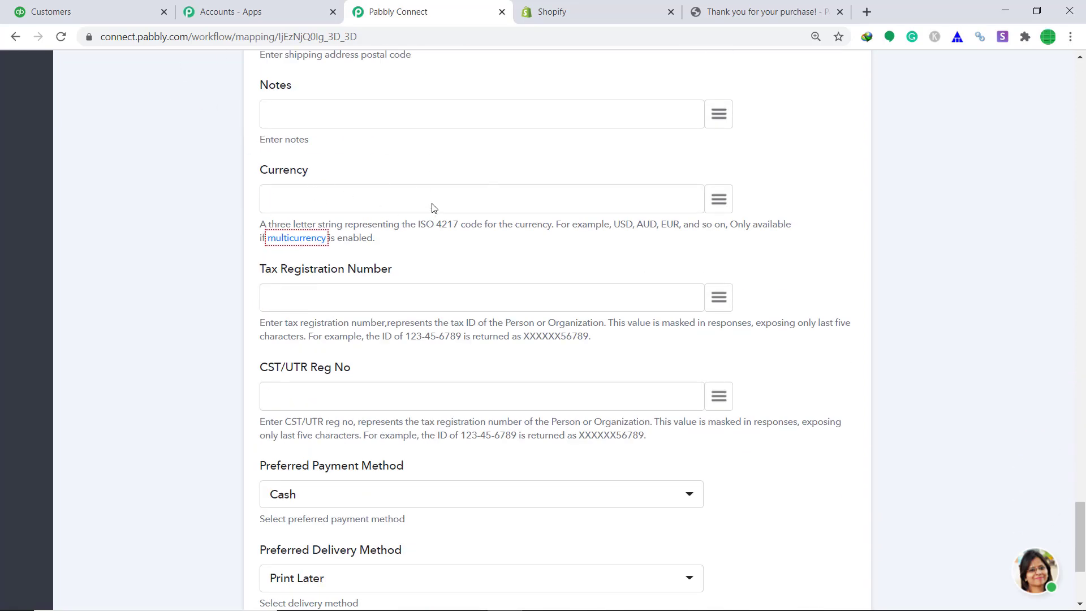
scroll(490, 198, down, 4)
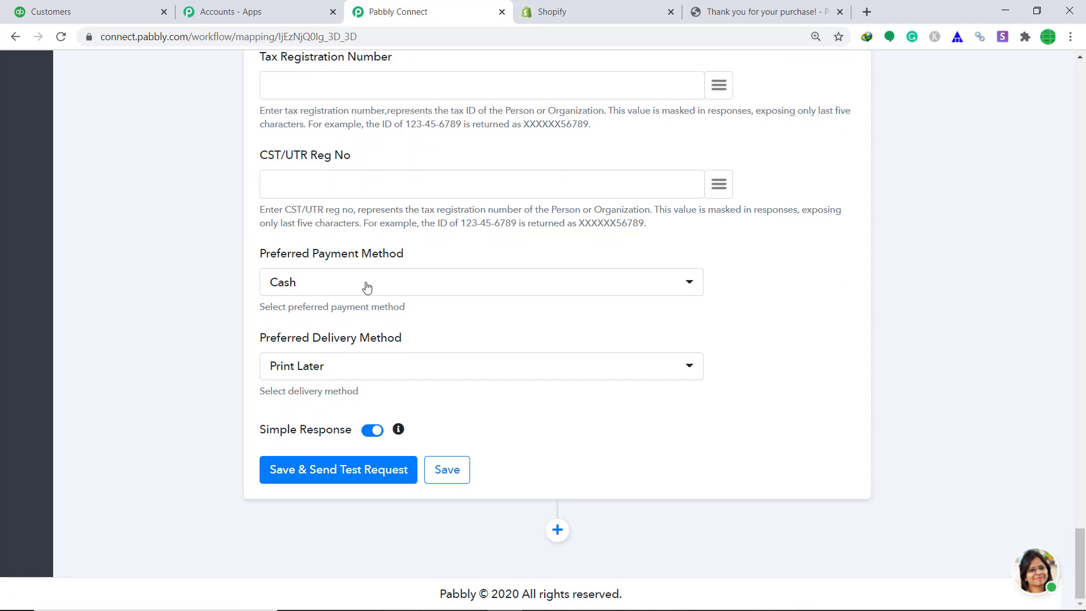
click(364, 286)
click(327, 406)
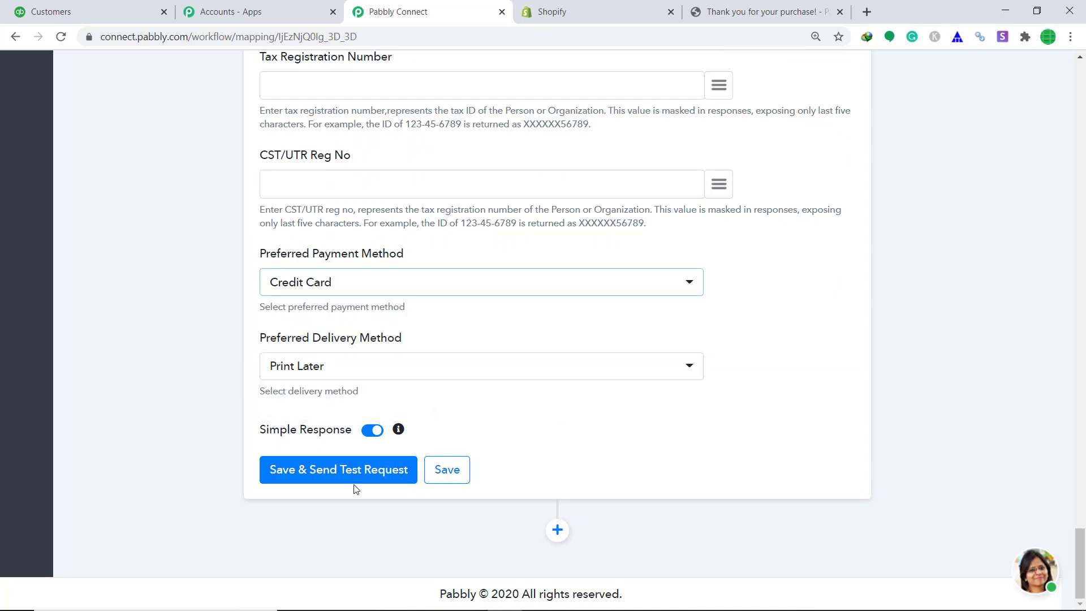
click(320, 485)
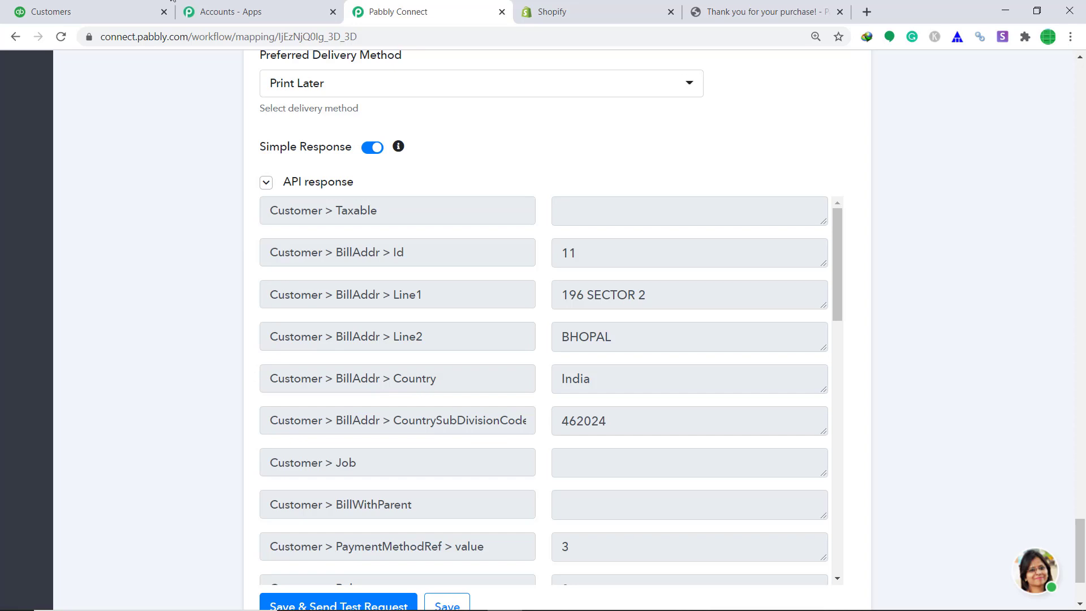
click(153, 7)
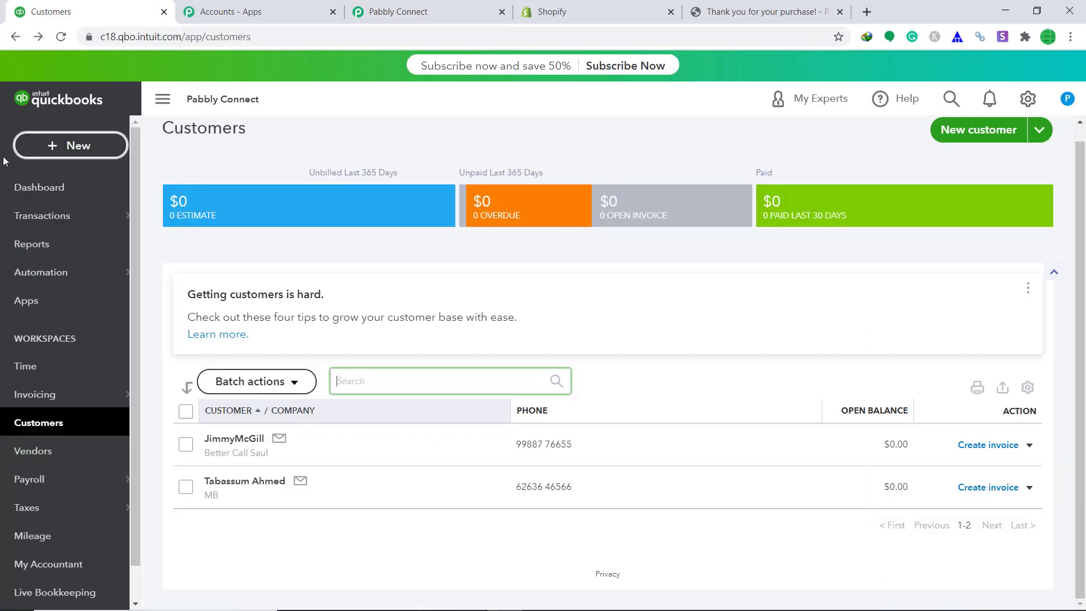
Step: Reload the QuickBooks customer list and open the newly created customer's detail page
click(213, 38)
key(Return)
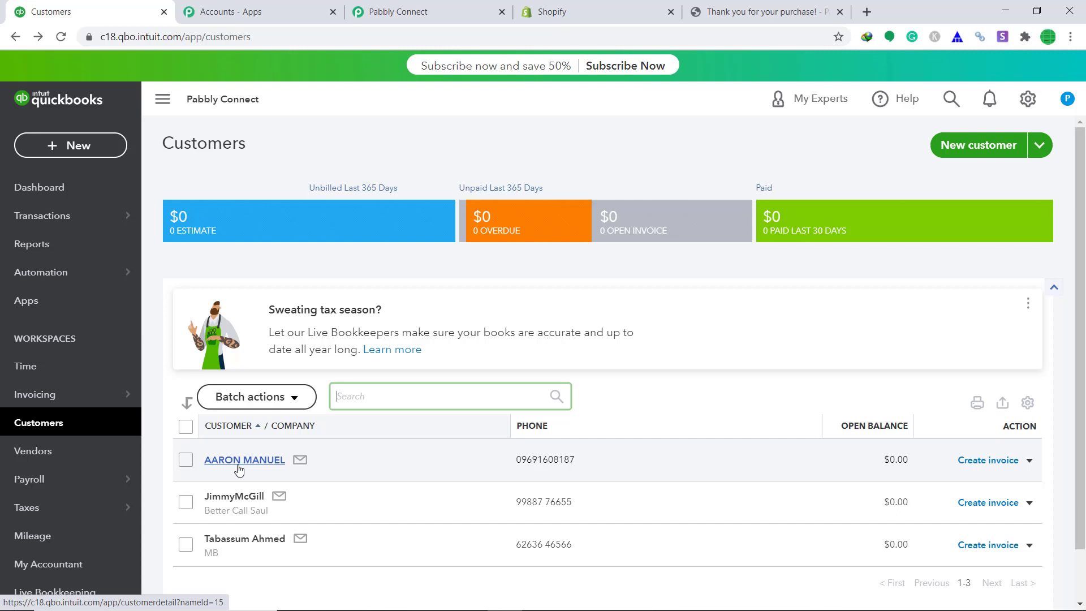
click(239, 468)
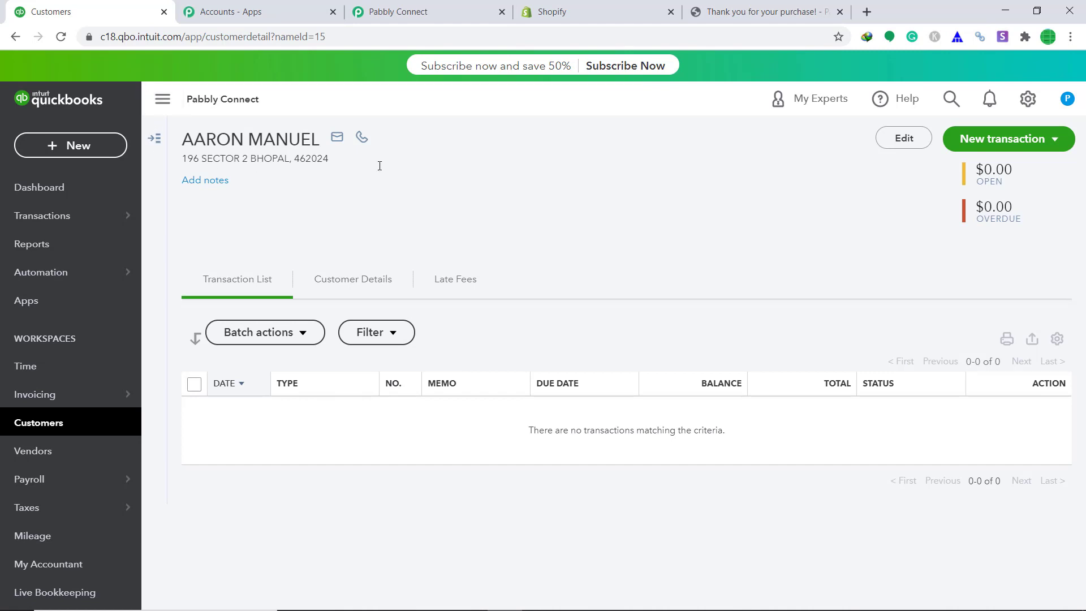
click(914, 139)
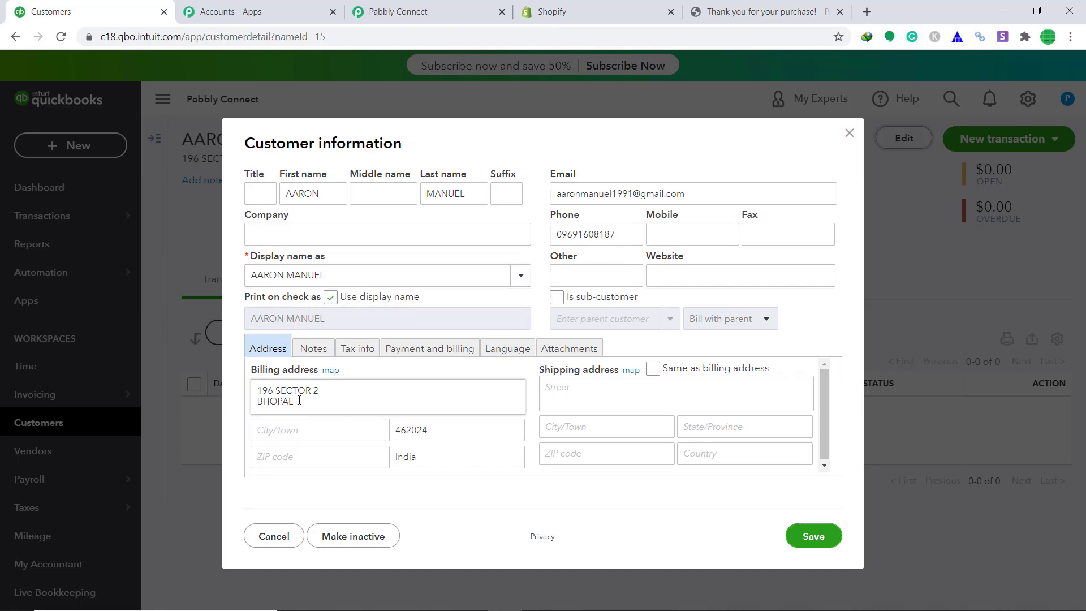
click(849, 134)
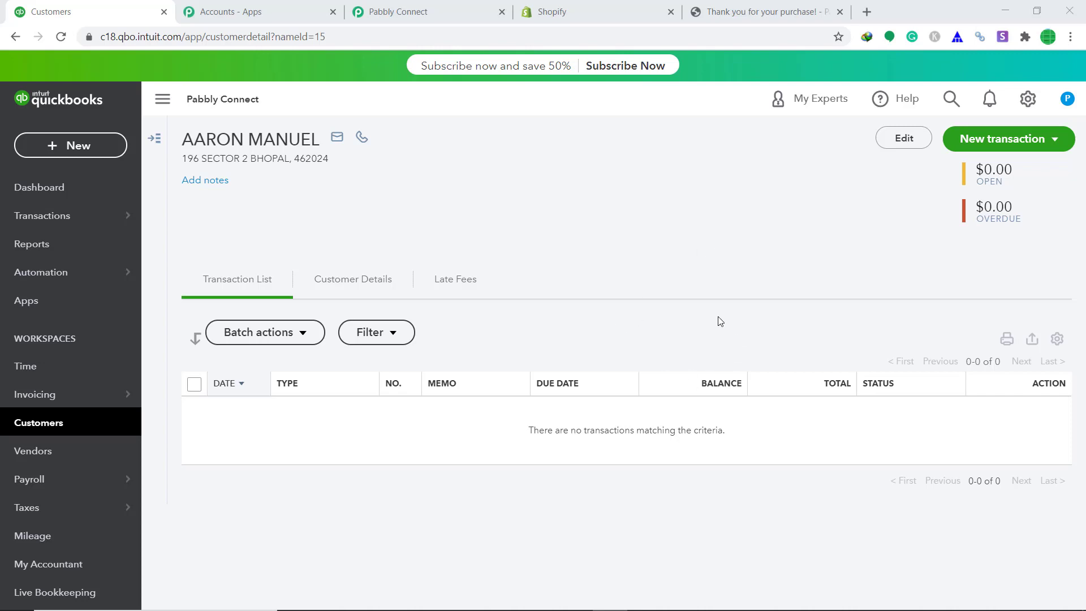
Step: Save the QuickBooks create-customer action and collapse its step
click(455, 10)
scroll(637, 345, down, 3)
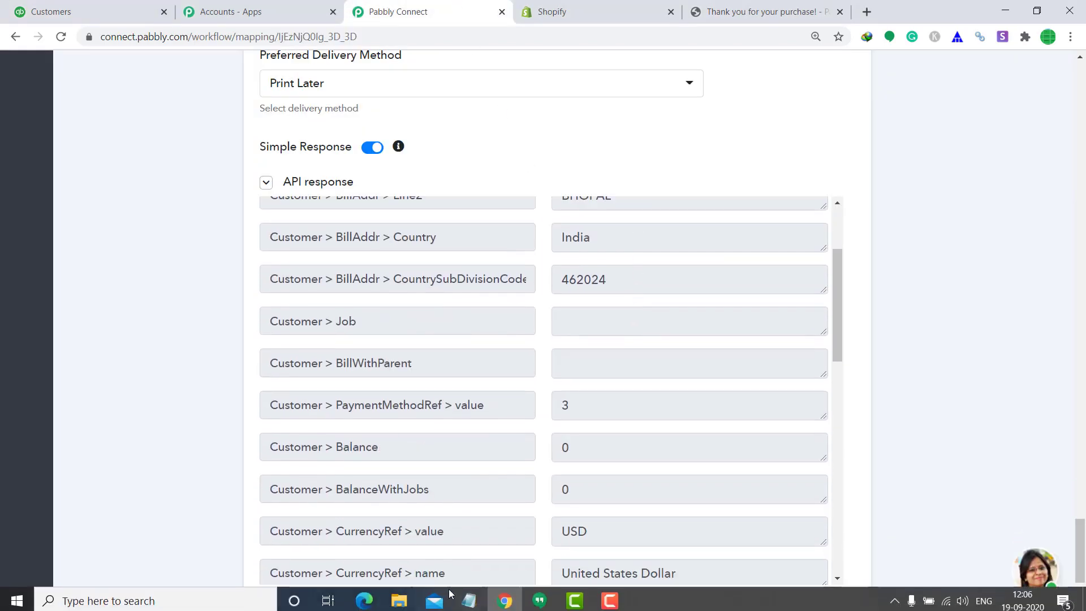
click(450, 604)
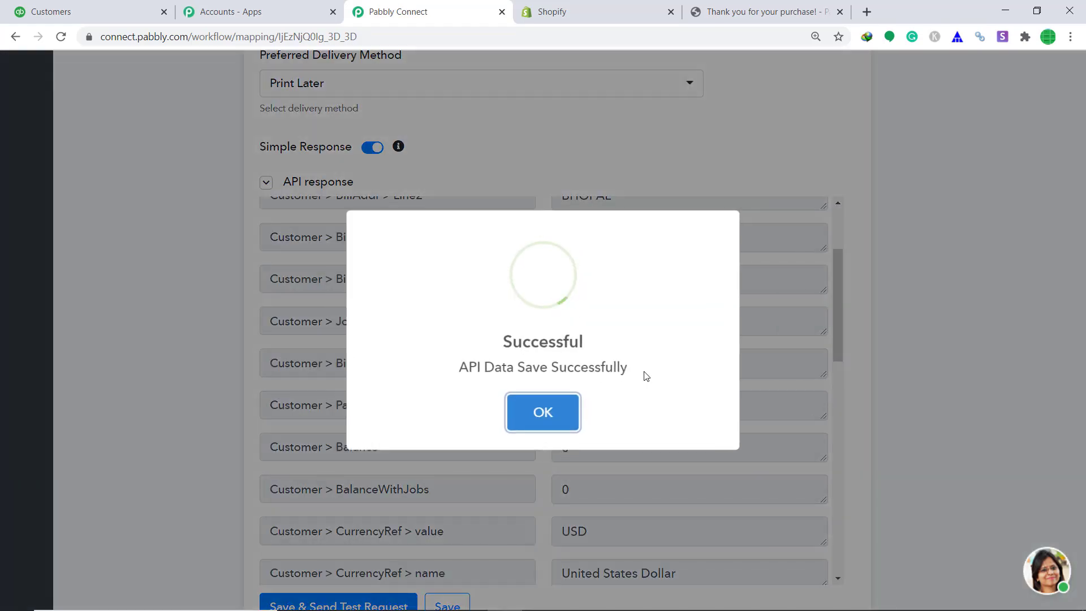
click(540, 413)
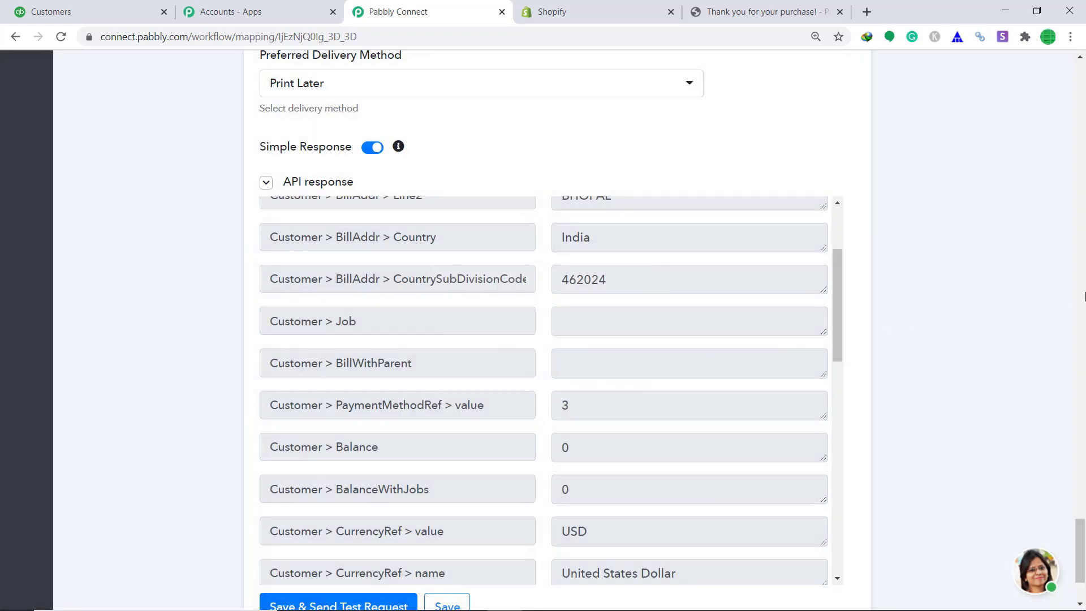
scroll(1083, 277, up, 15)
scroll(1083, 277, up, 15)
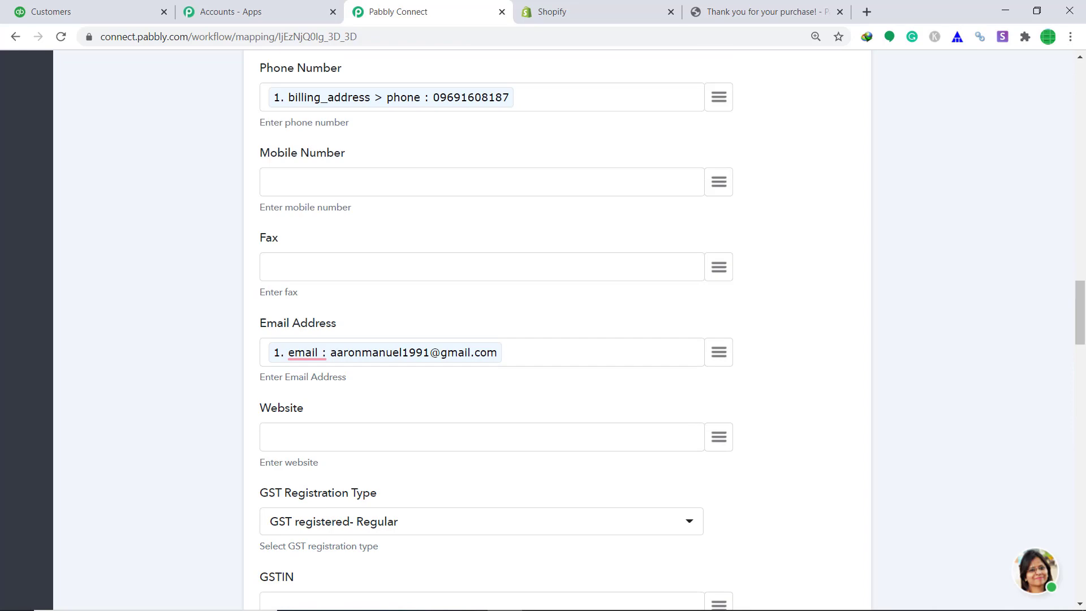
scroll(1084, 258, up, 10)
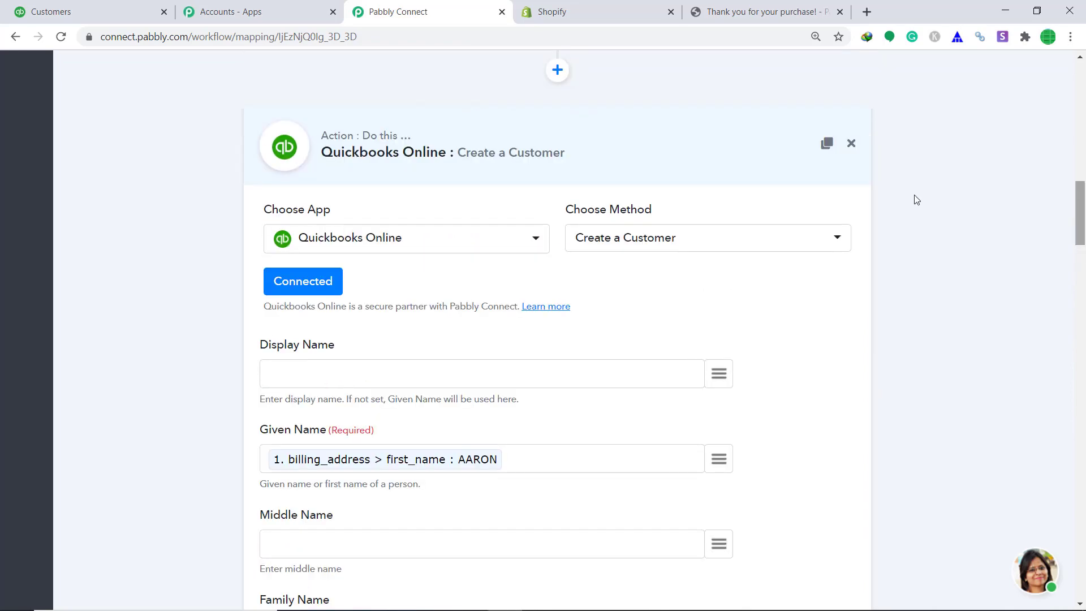
click(664, 150)
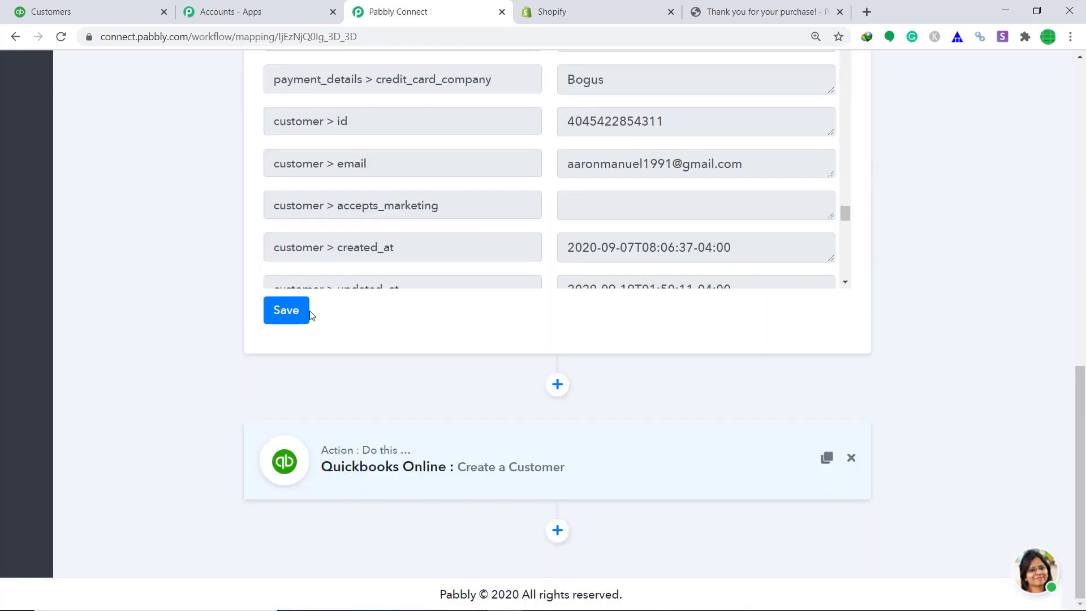
Step: Save the Shopify new-order trigger and collapse its step
click(299, 315)
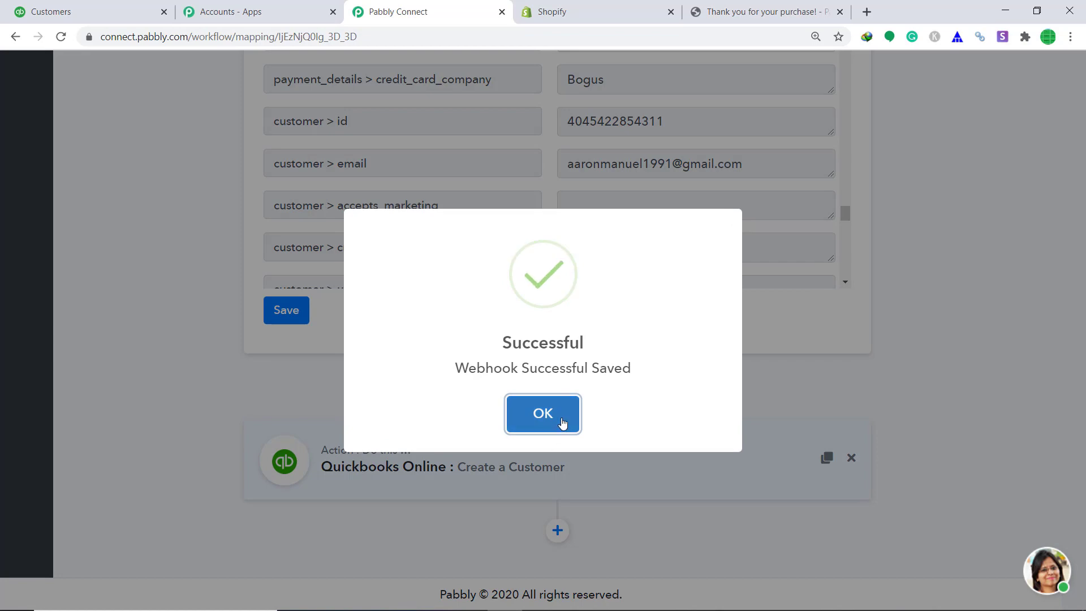
click(560, 422)
scroll(1083, 305, up, 2)
scroll(1084, 305, up, 5)
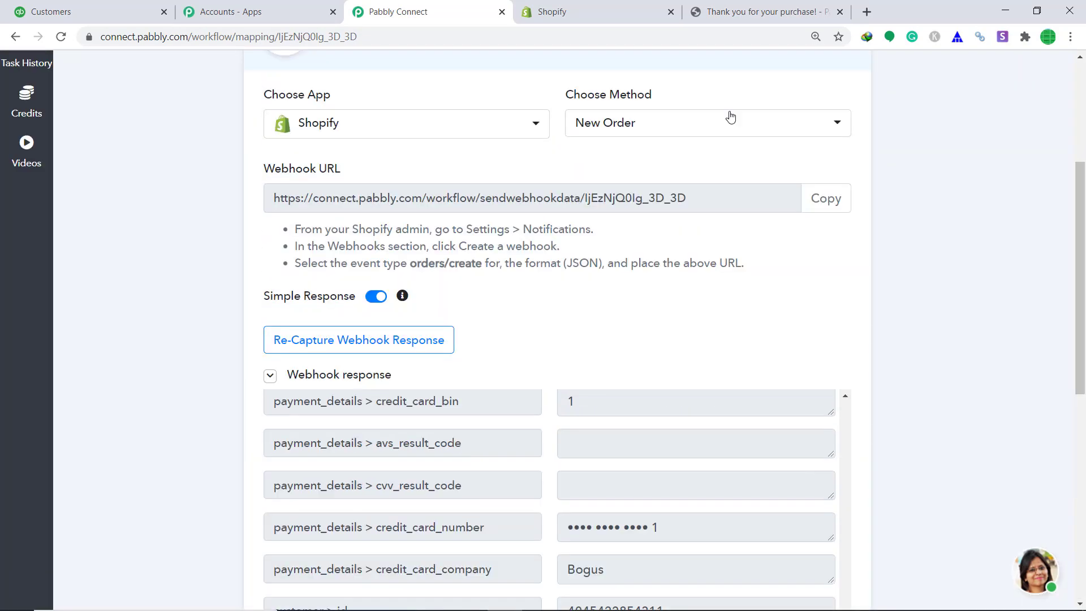
click(513, 66)
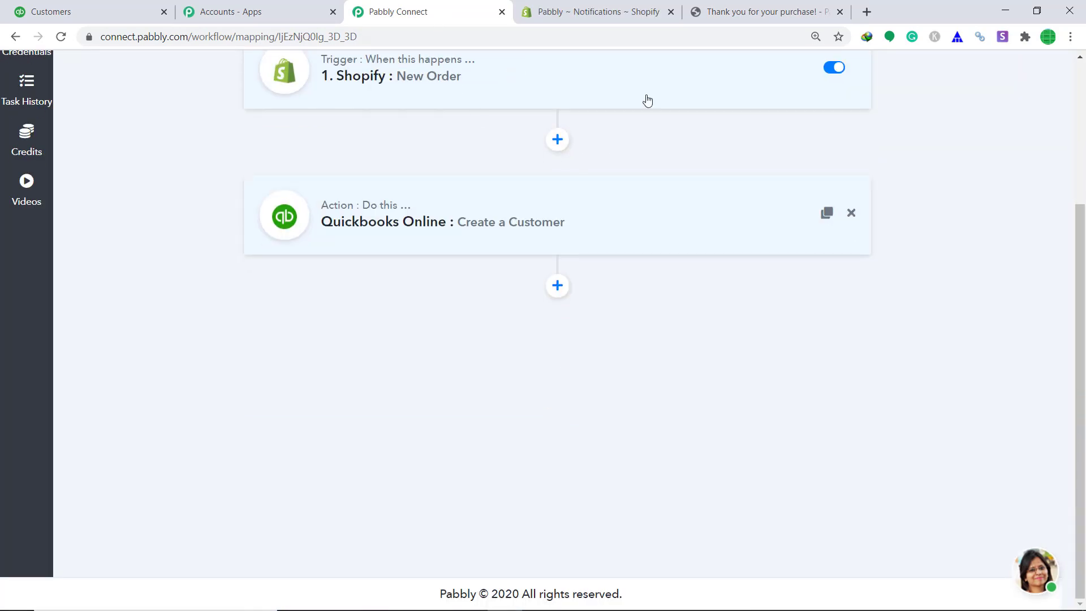
Step: Open the Cotton Wearables product in the Shopify store and buy it now
click(606, 6)
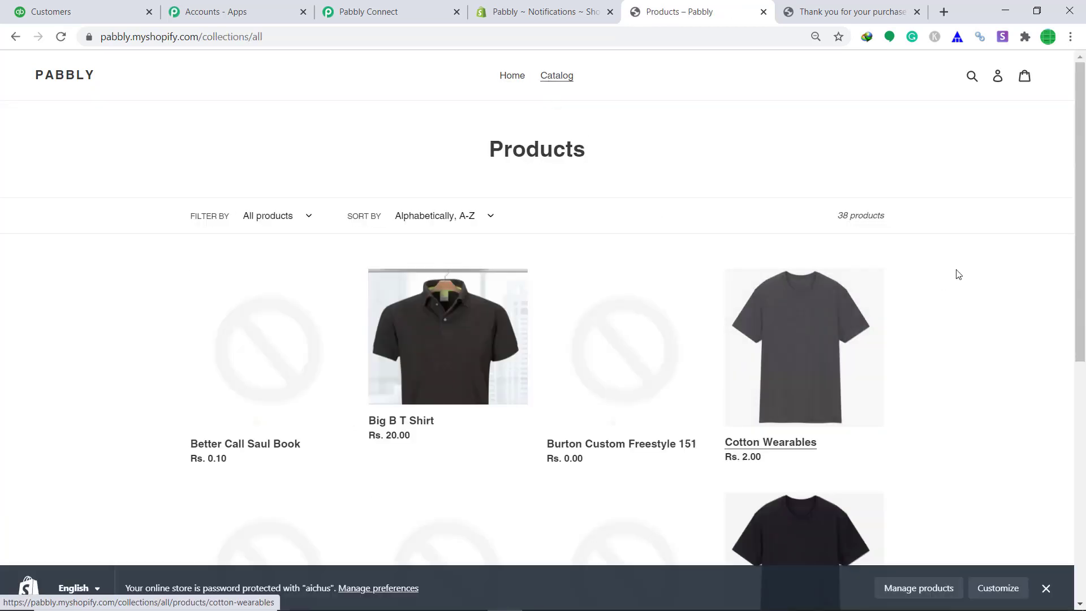
scroll(905, 266, down, 2)
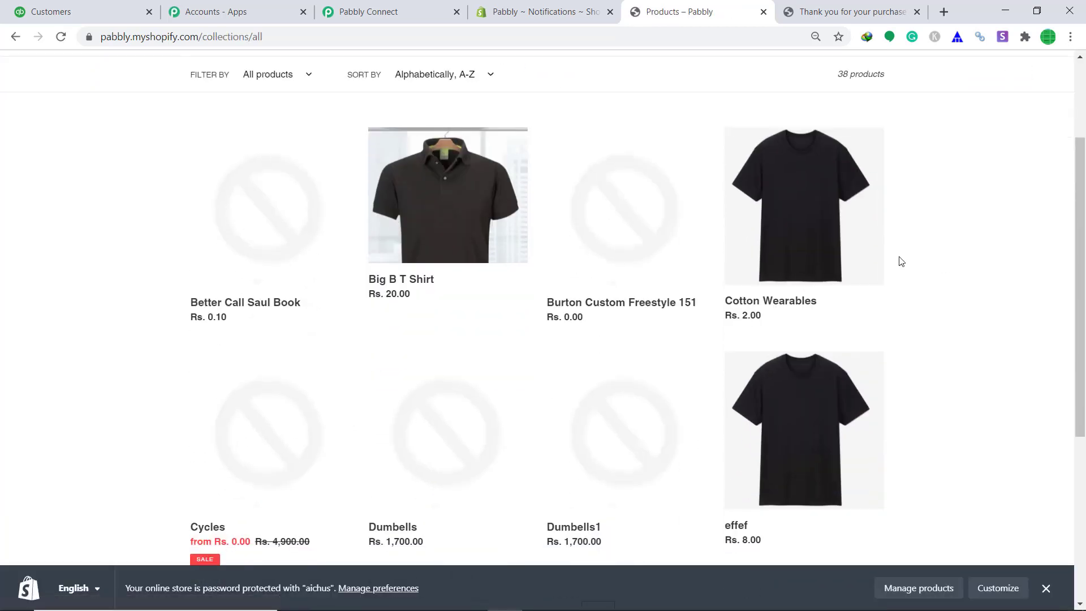
click(795, 229)
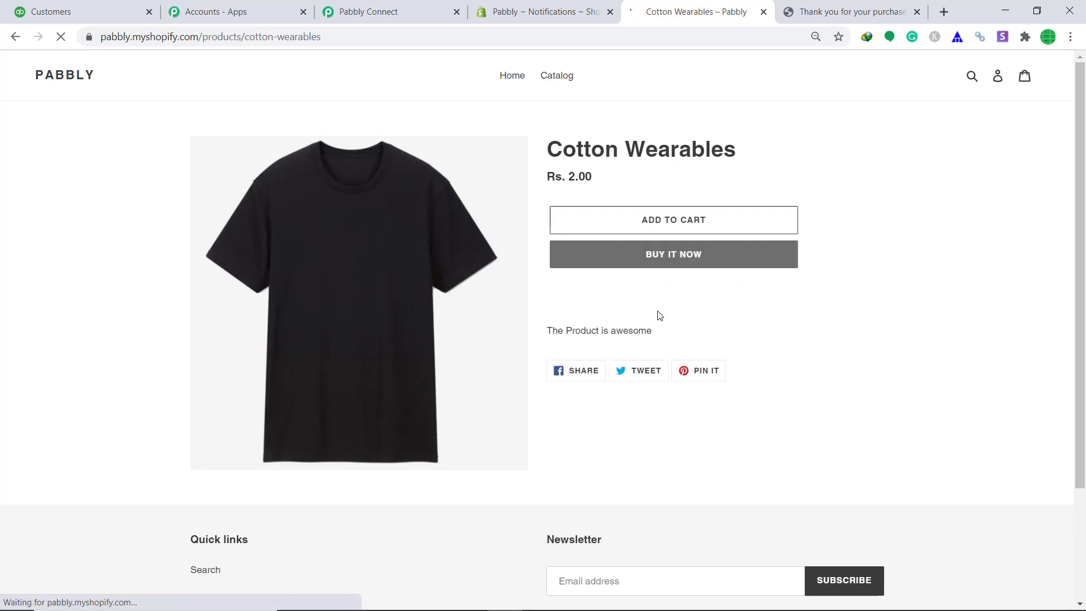
click(683, 262)
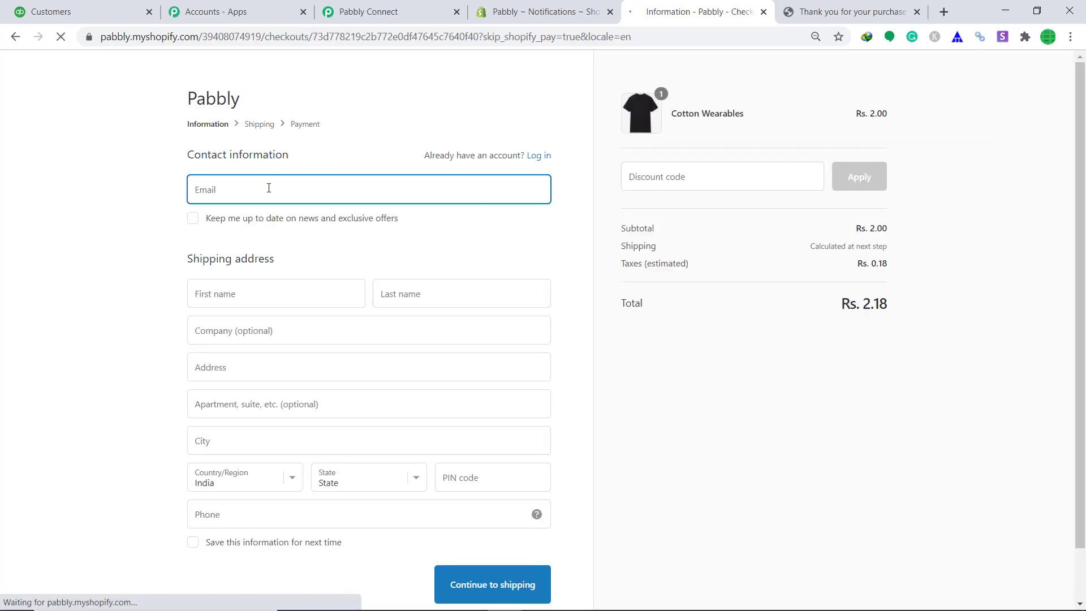
Step: Autofill the checkout email and shipping address from saved entries and continue to shipping
click(268, 188)
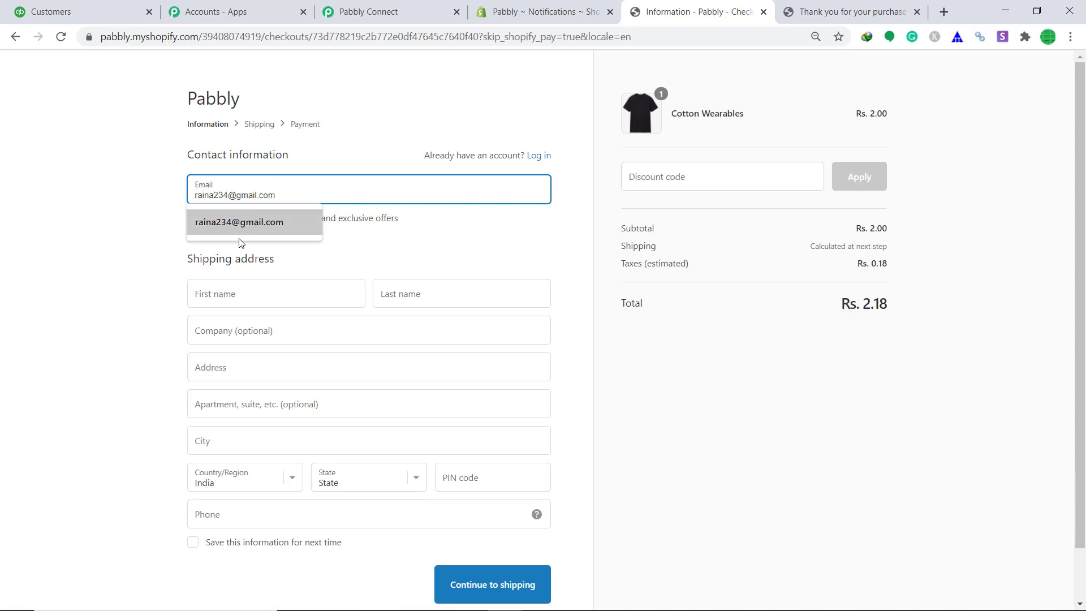
click(245, 226)
click(251, 298)
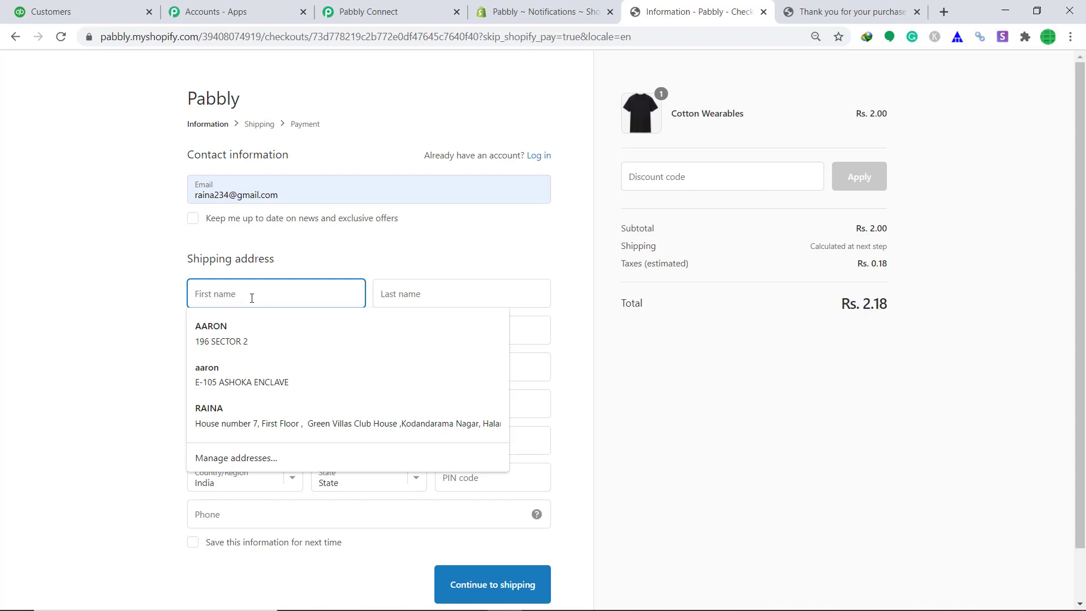
text(Ra)
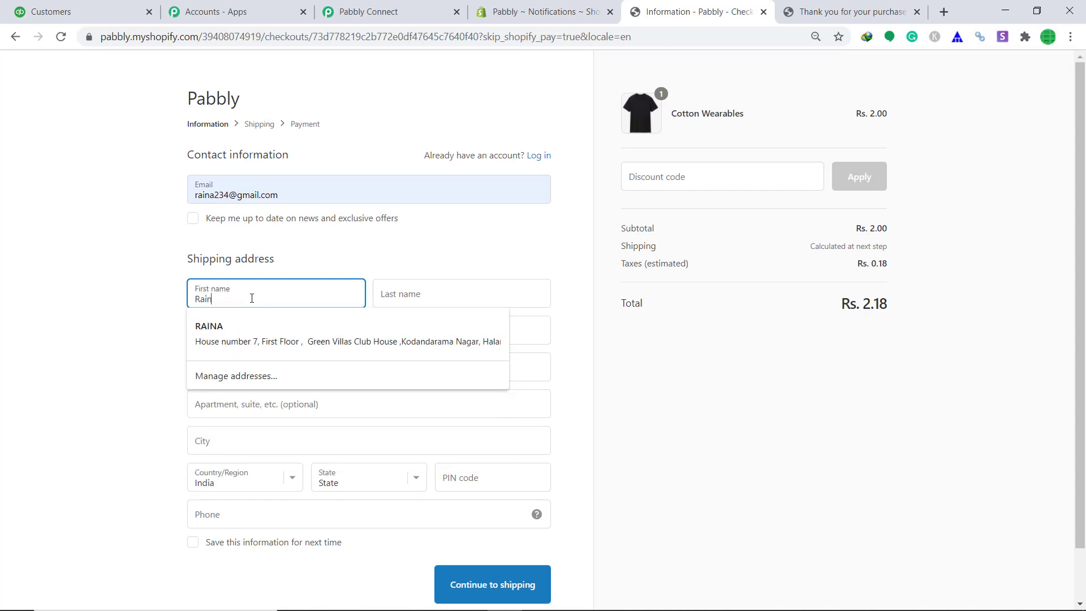
text(in)
click(290, 325)
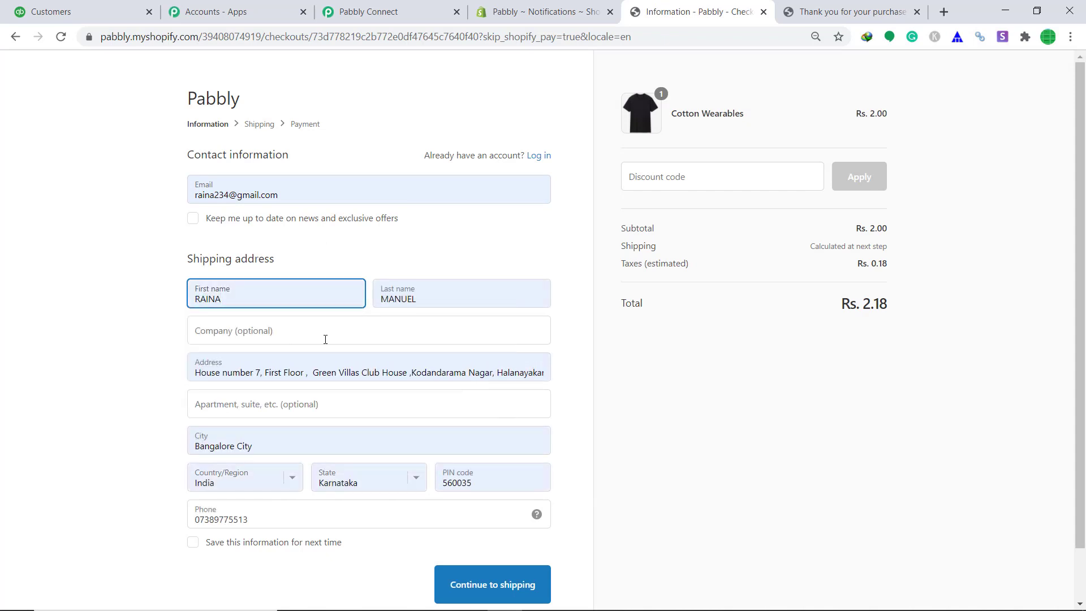
scroll(325, 339, down, 1)
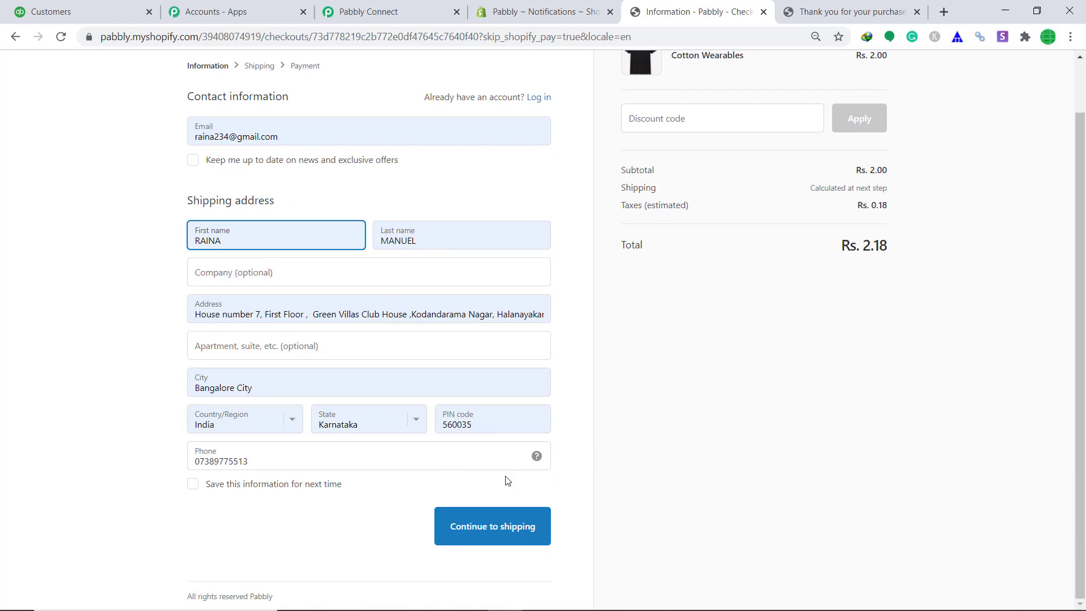
click(511, 525)
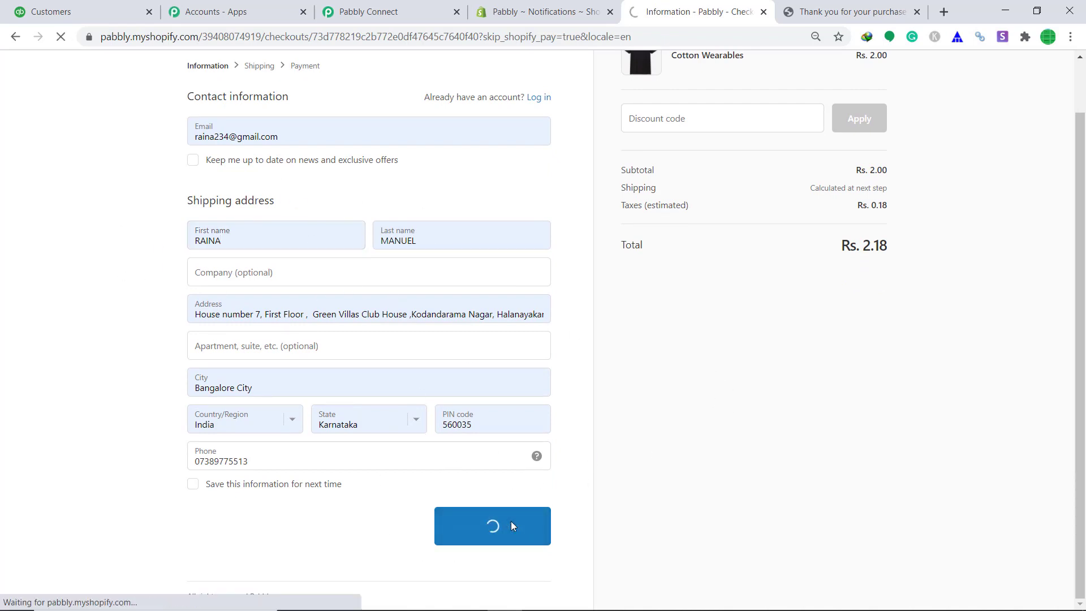
Step: Pay with the Bogus Gateway test card (number 1, expiry 11, code 999)
click(495, 345)
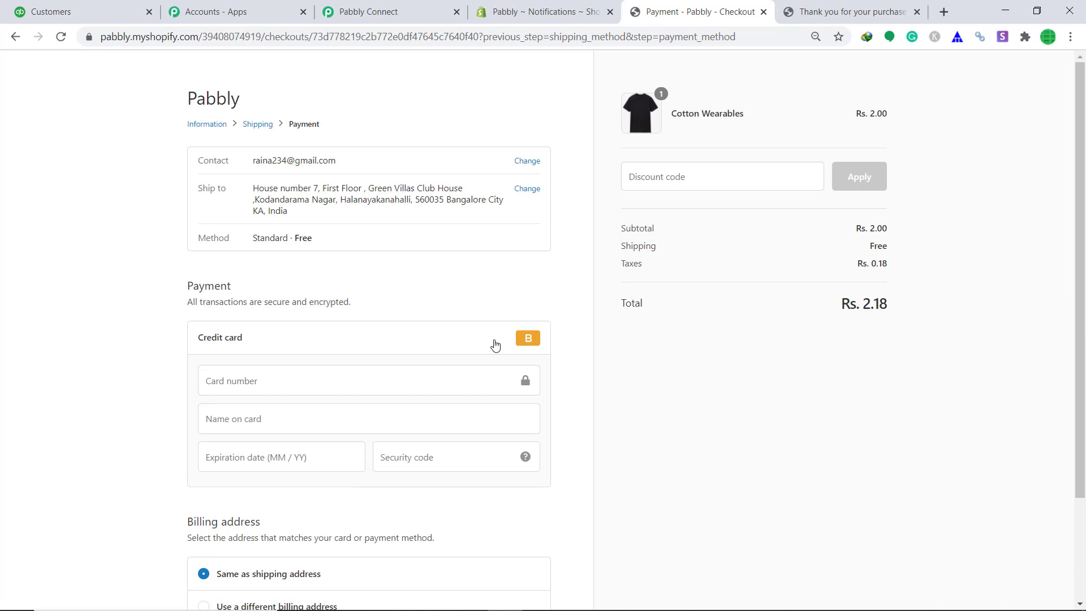
click(353, 382)
text(1)
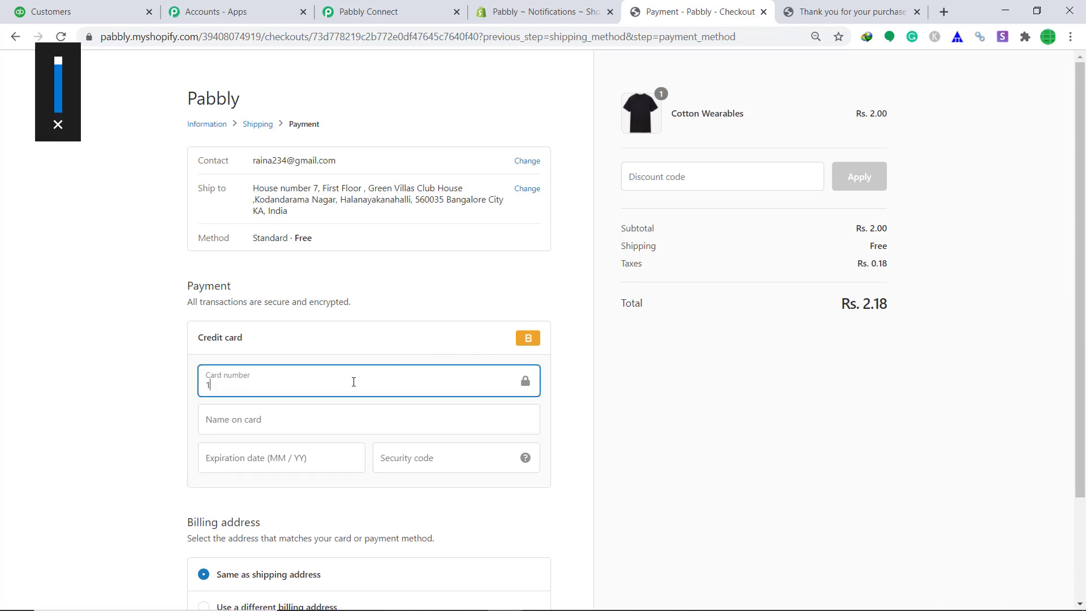
click(309, 420)
text(Bogus )
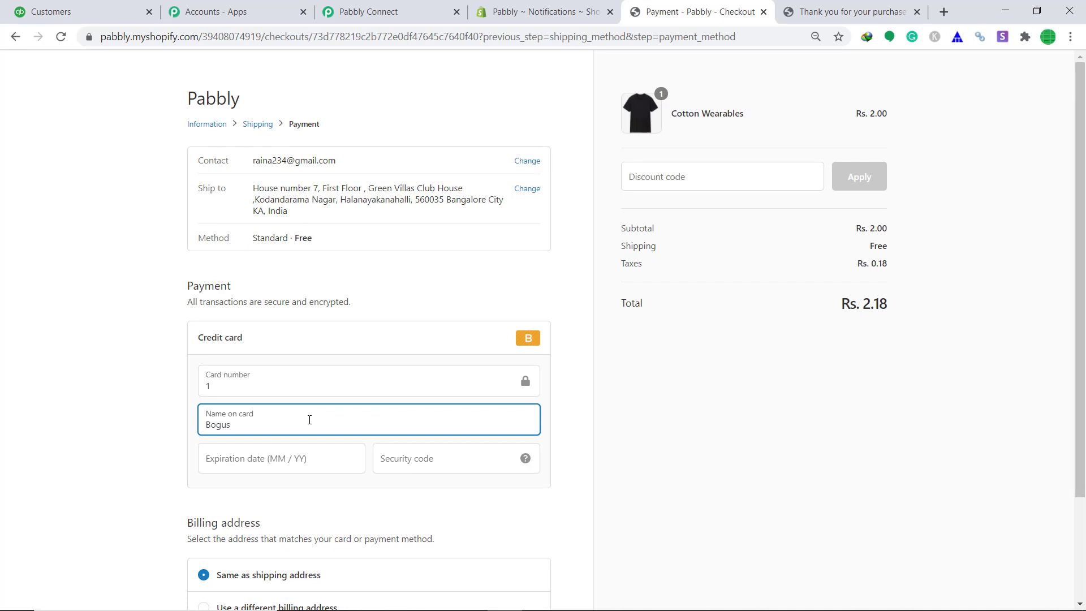
text(Gateway)
click(300, 451)
text(11 / 34)
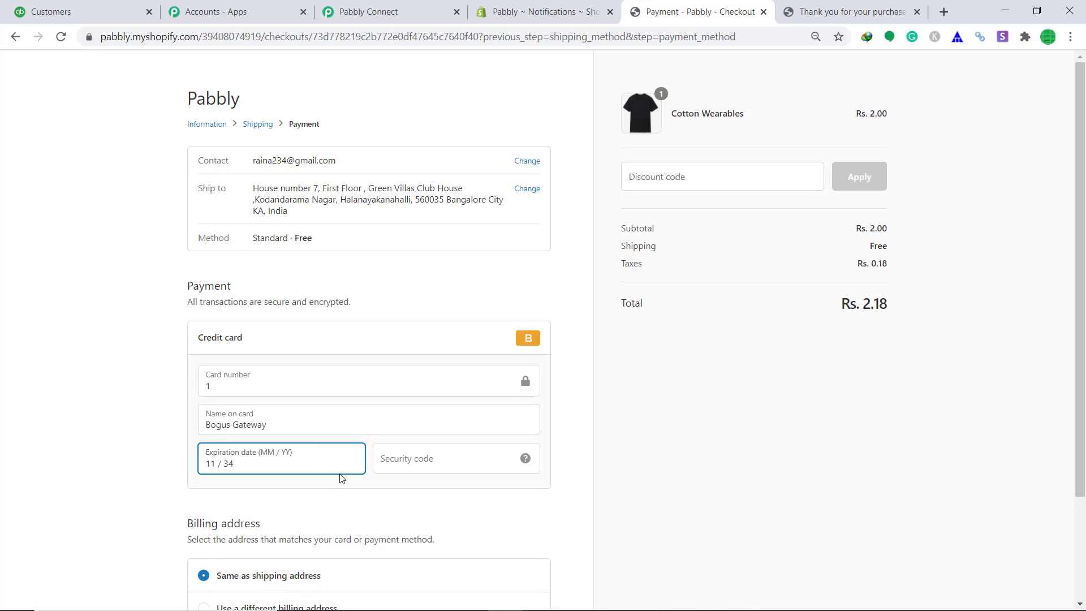
click(401, 458)
text(999)
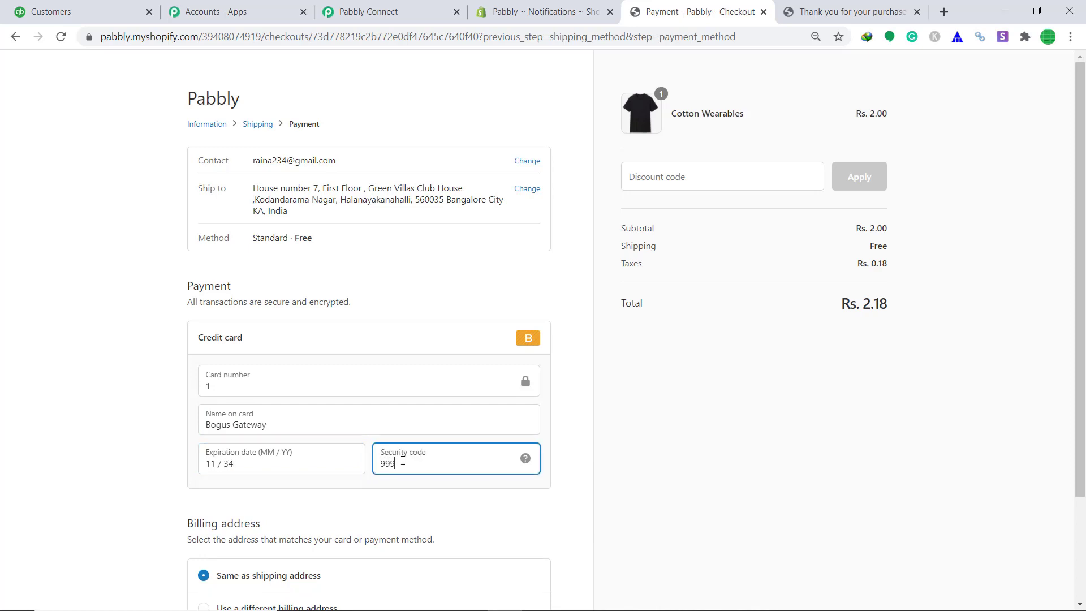
scroll(374, 444, down, 3)
click(527, 529)
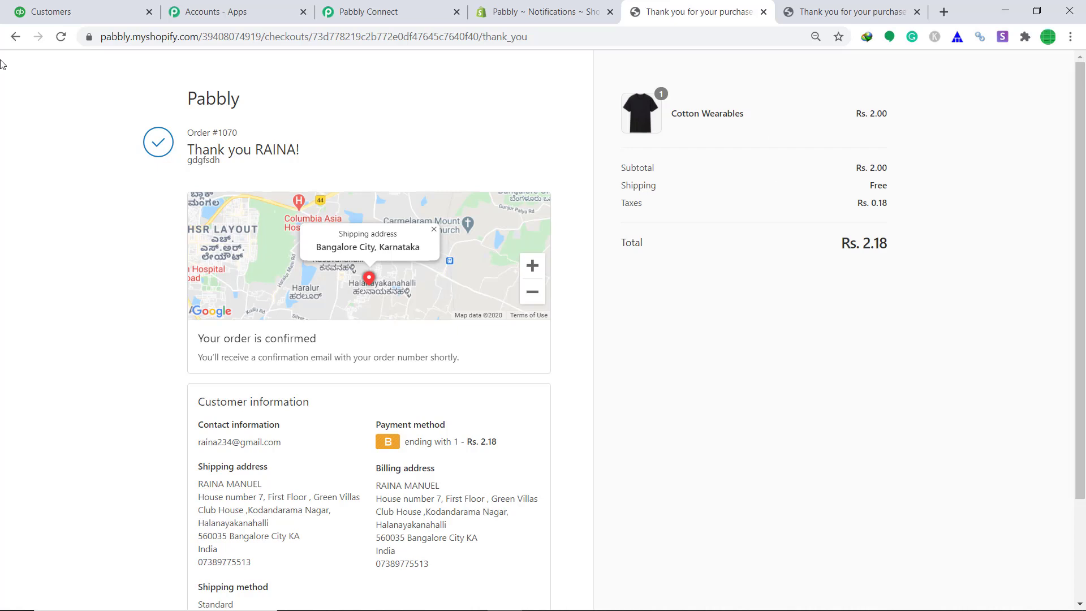
Step: Open the QuickBooks Online Customers list to find the customer from order #1070
click(66, 7)
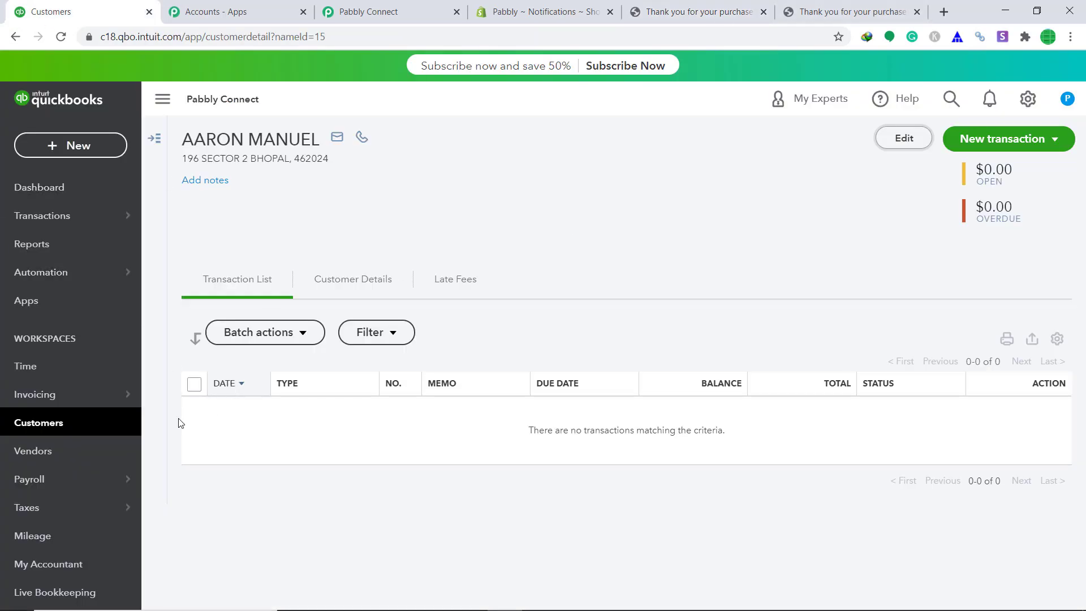
click(80, 424)
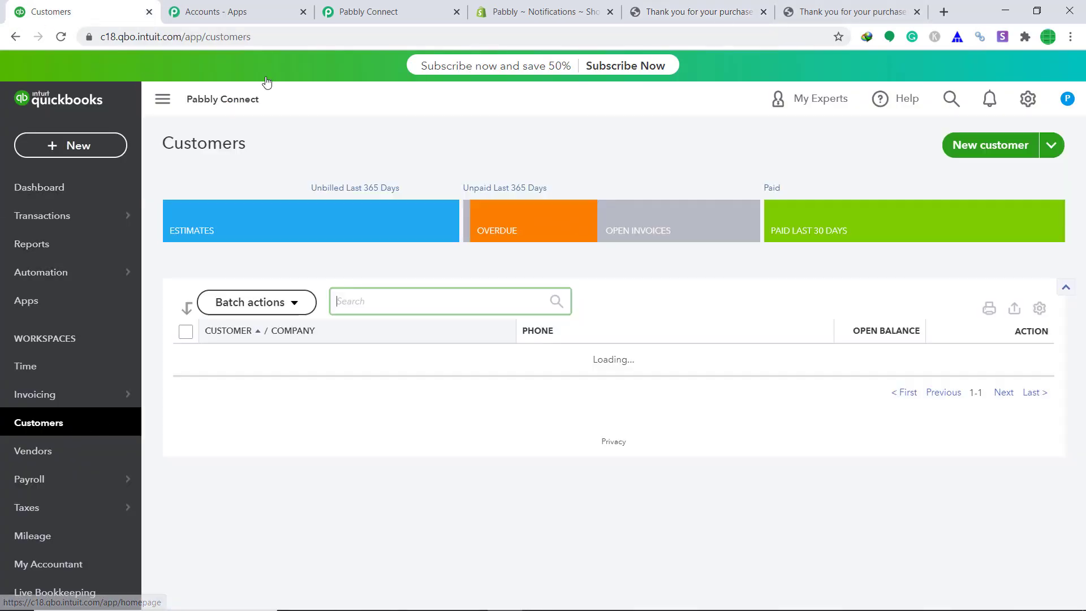
scroll(485, 218, down, 2)
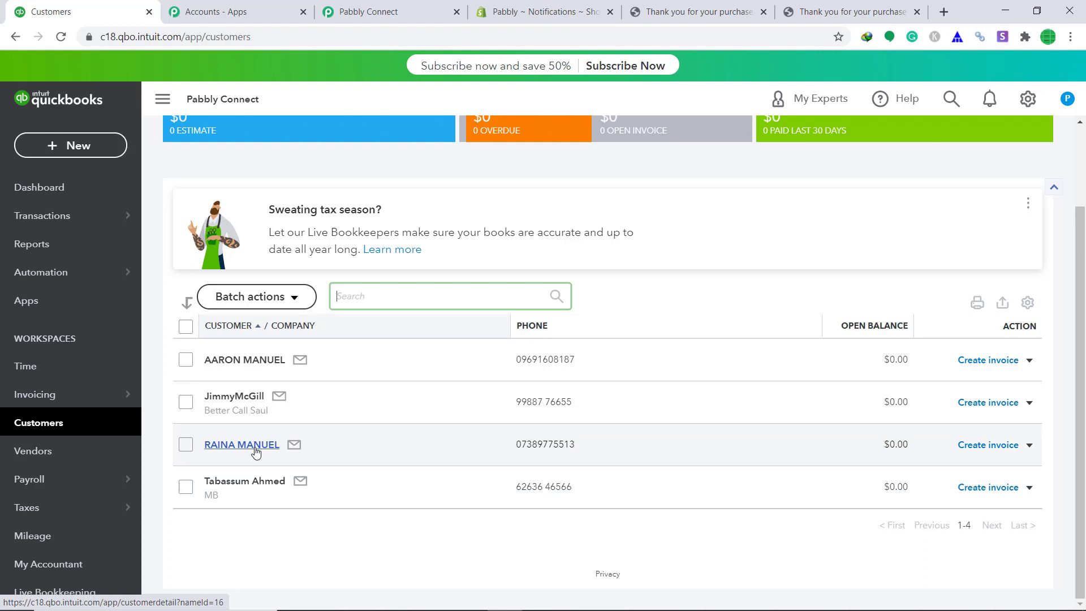